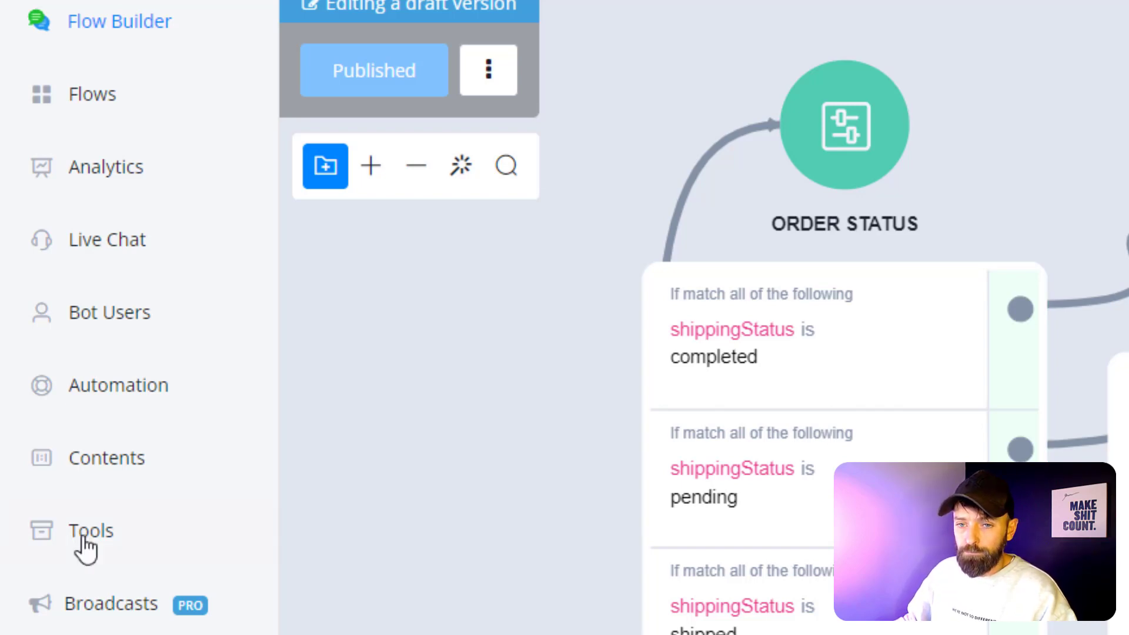
Create an inbound webhook named Order status and open it for editing
left_click(85, 538)
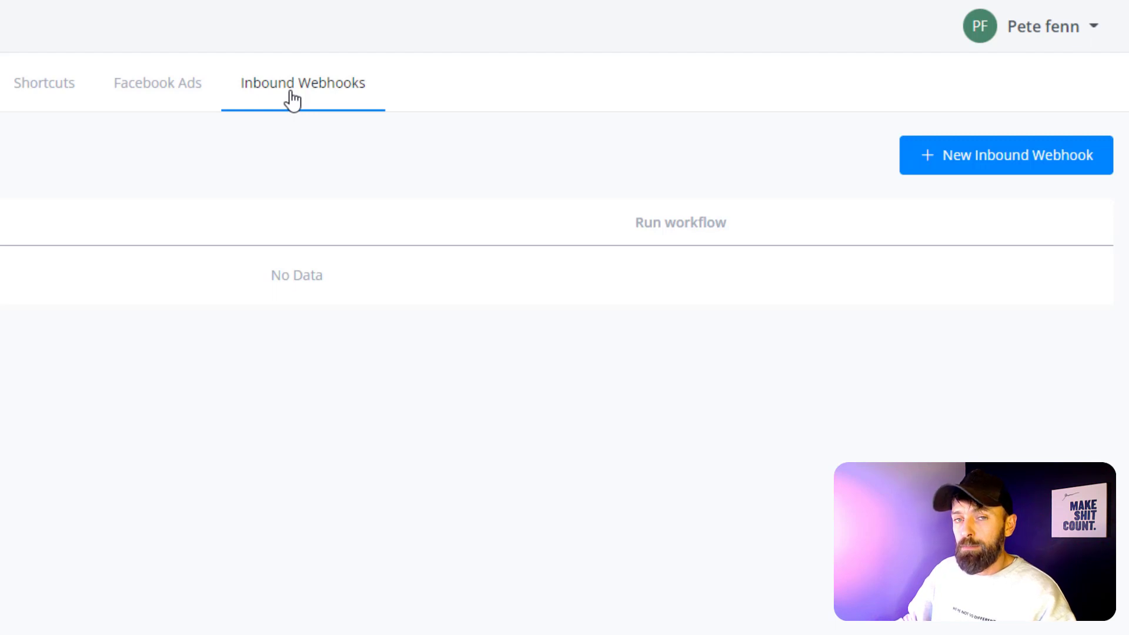
left_click(959, 172)
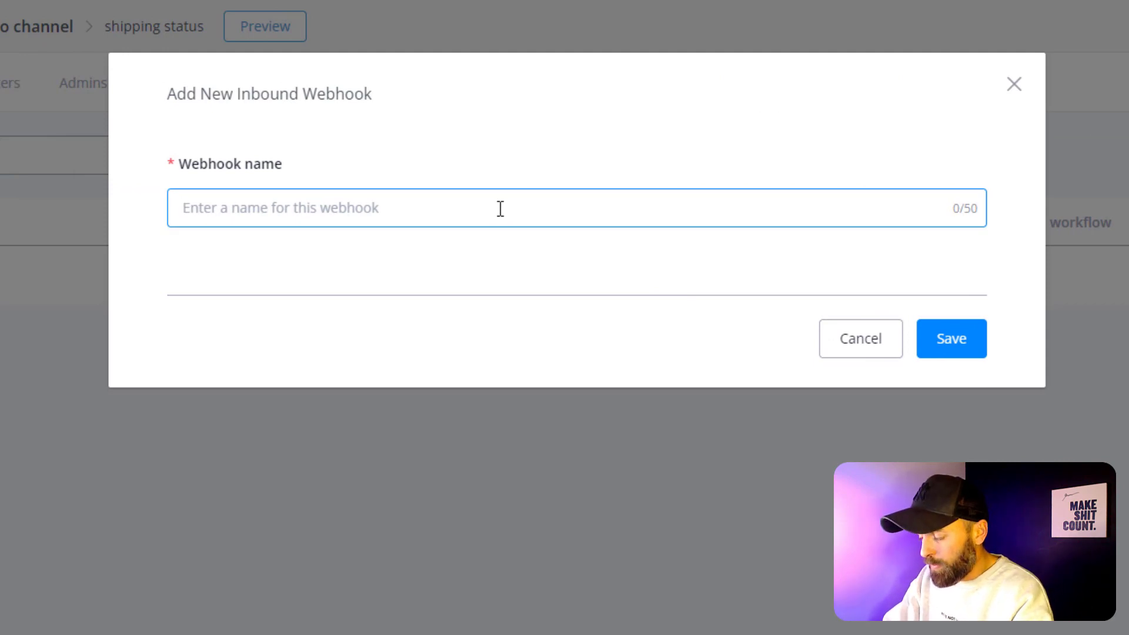
type("Order ")
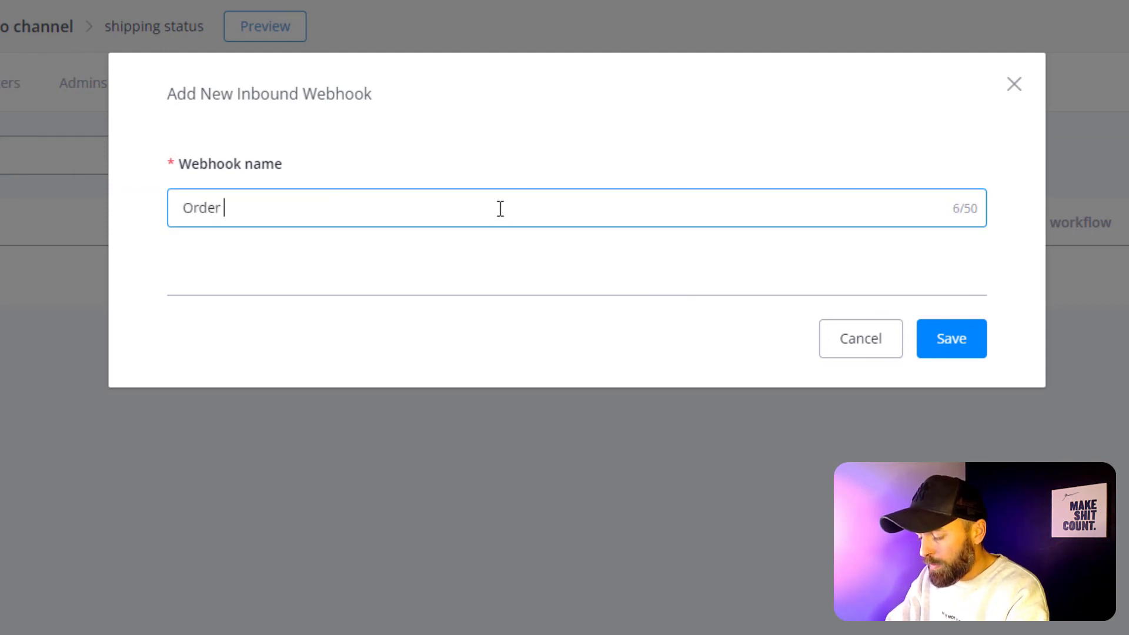
type("stats")
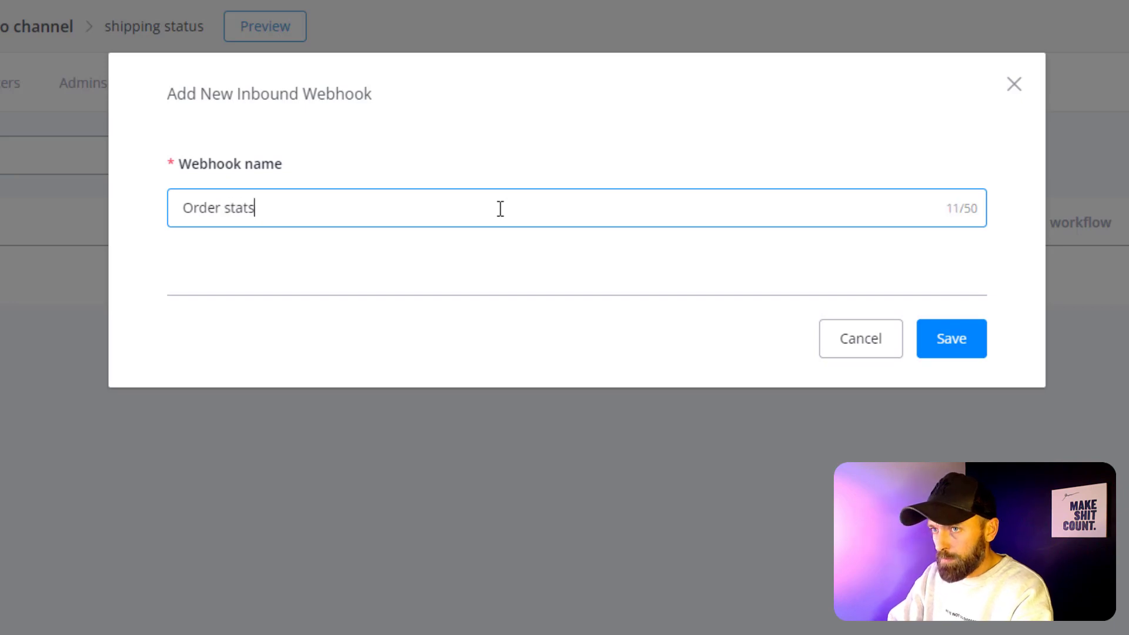
key("BackSpace")
type("us")
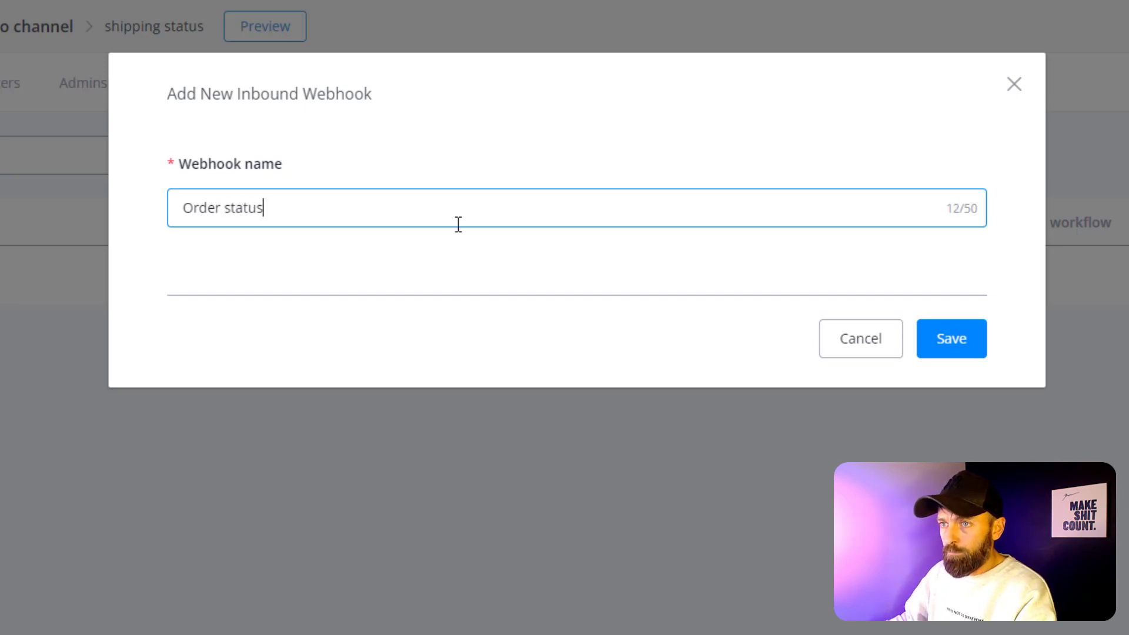
left_click(926, 351)
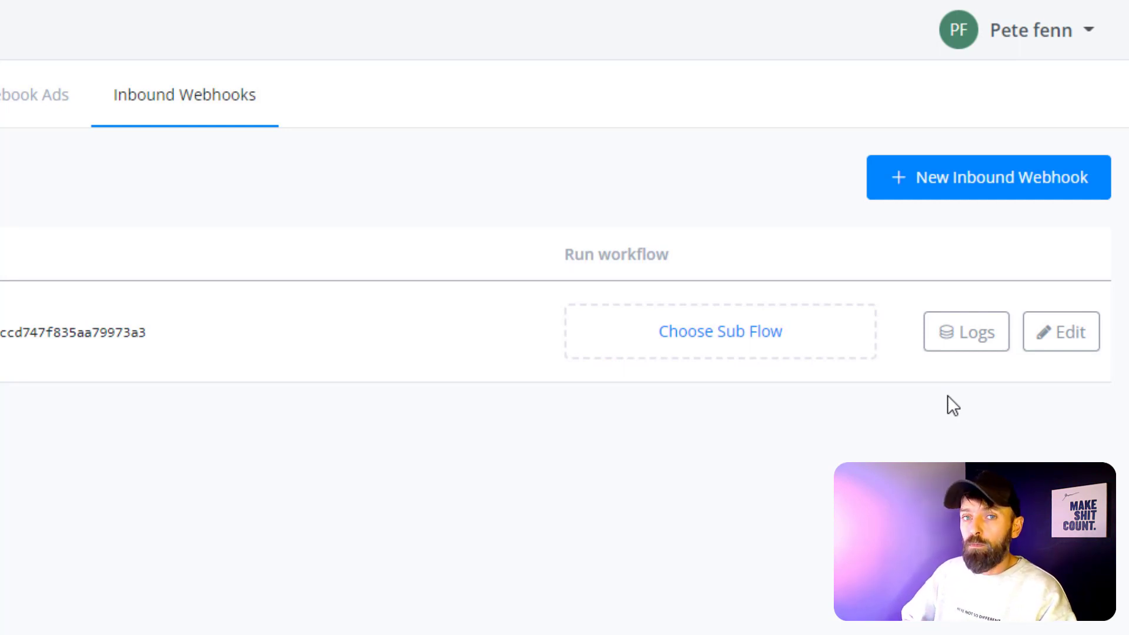
left_click(1055, 352)
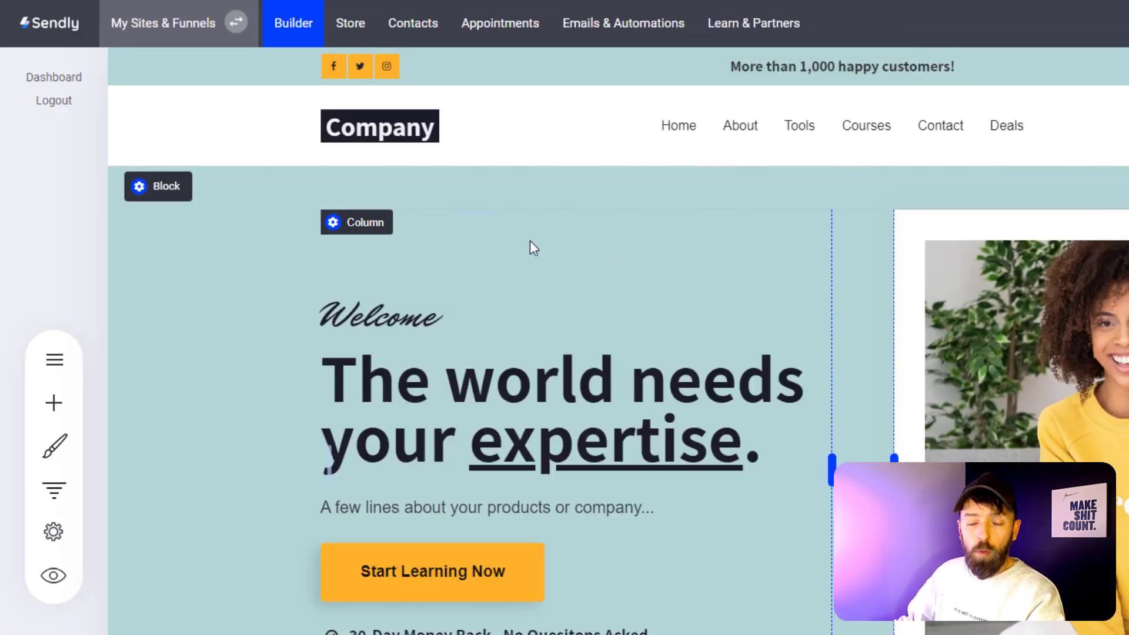
Switch to the Sendly website builder, open the website's application settings and start connecting the webhook application
left_click(53, 535)
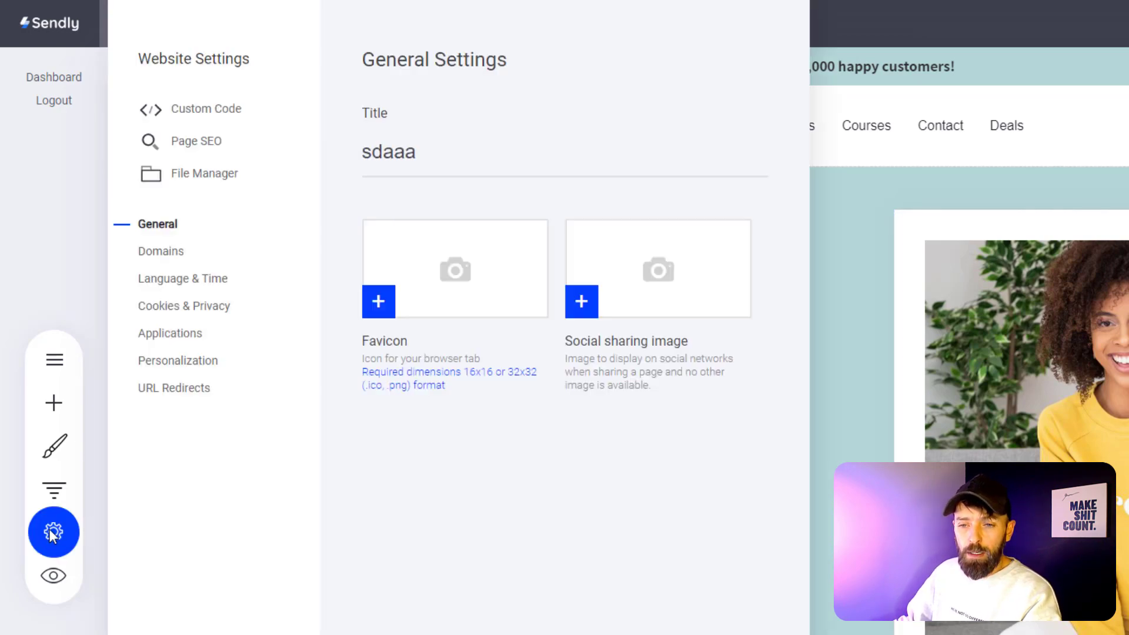
left_click(169, 340)
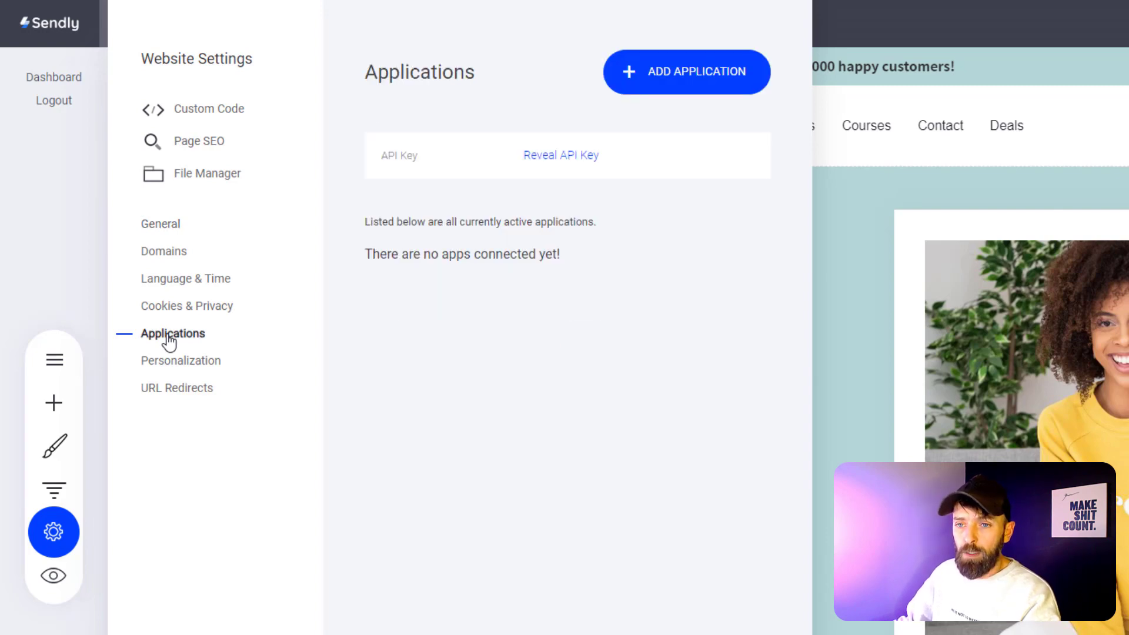
left_click(694, 79)
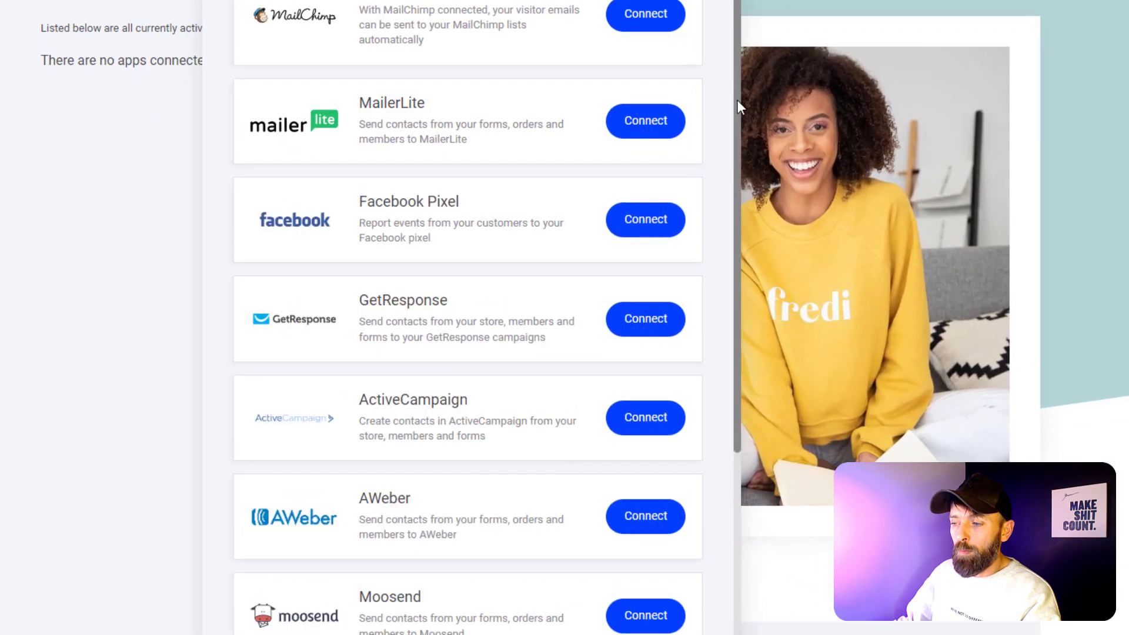
left_click_drag(990, 251, 984, 349)
left_click_drag(732, 197, 739, 260)
left_click(628, 491)
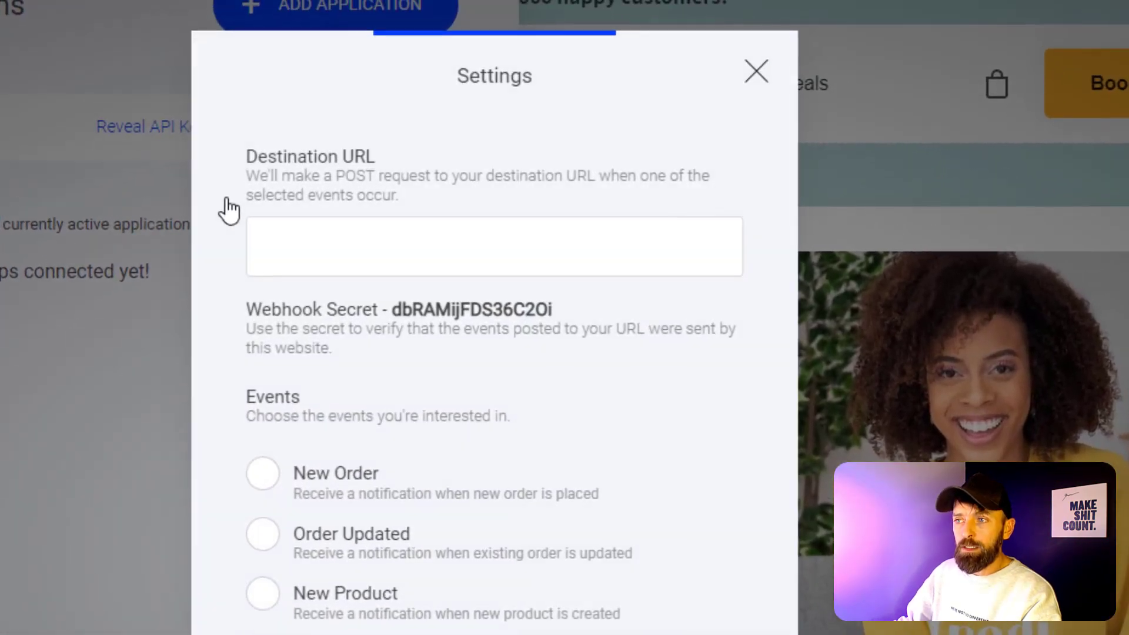
Paste the inbound webhook's URL as the destination URL and select the Order Updated event
left_click(269, 248)
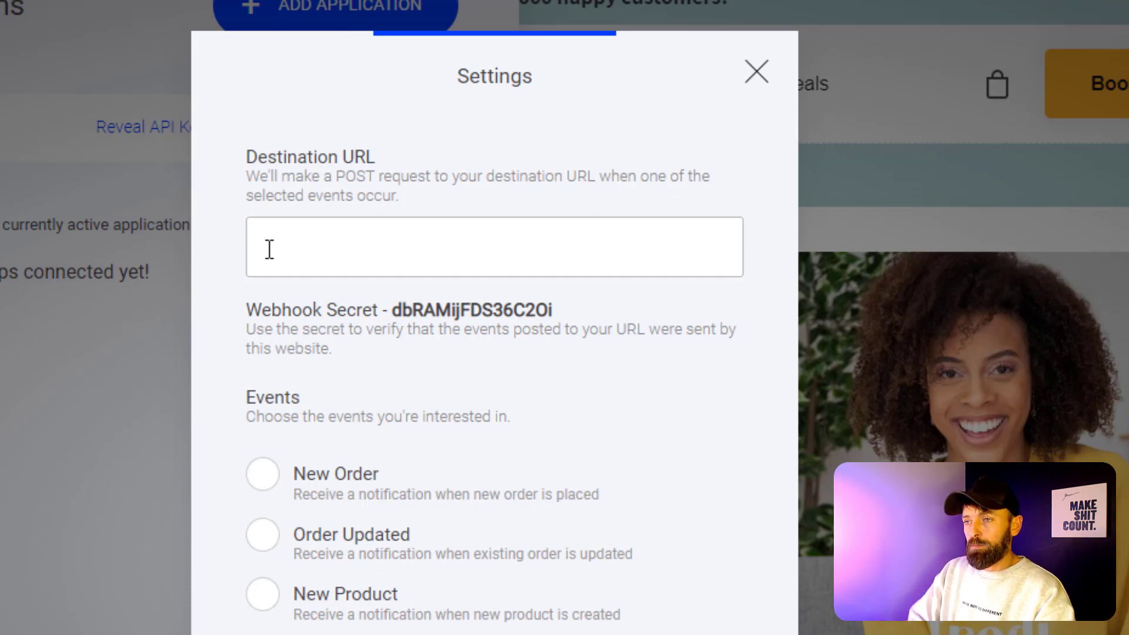
left_click(295, 245)
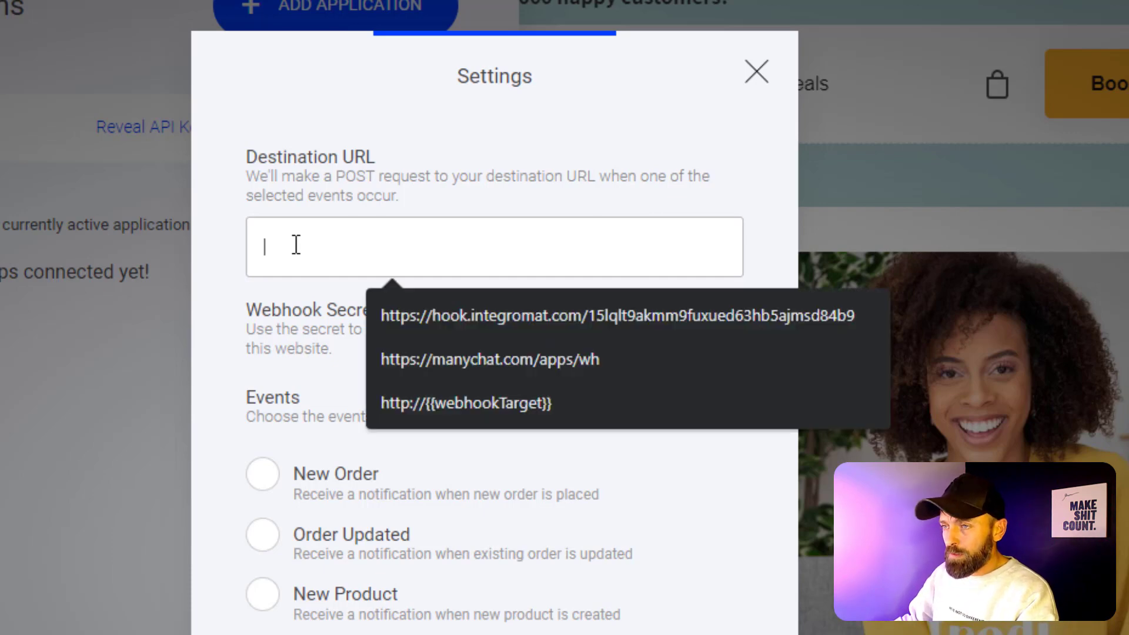
key("ctrl+v")
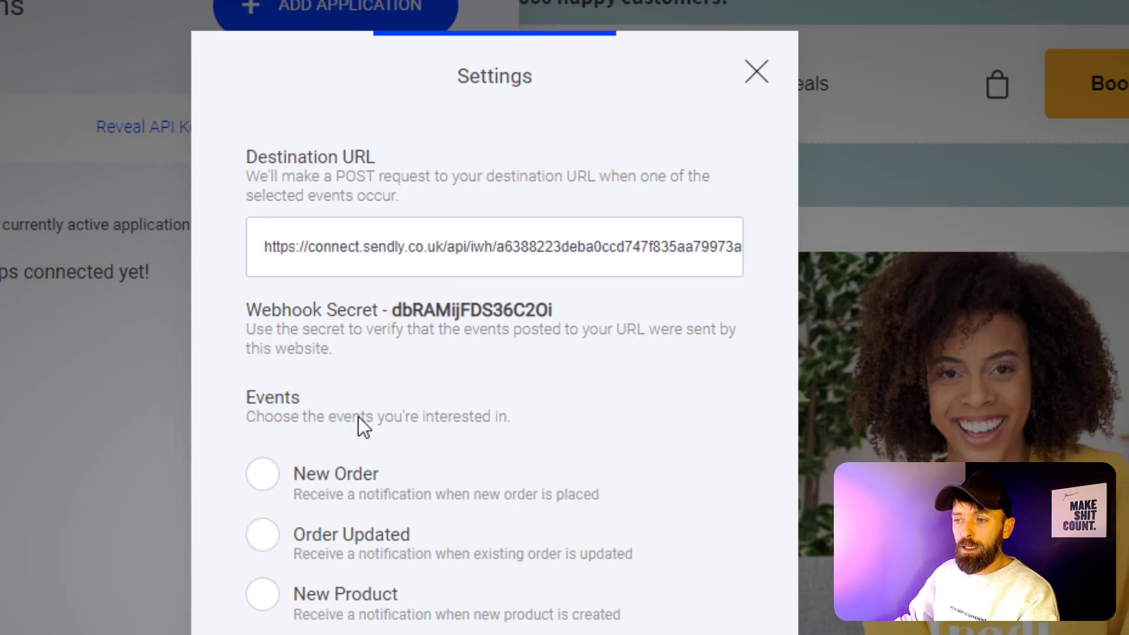
left_click(318, 479)
left_click(281, 538)
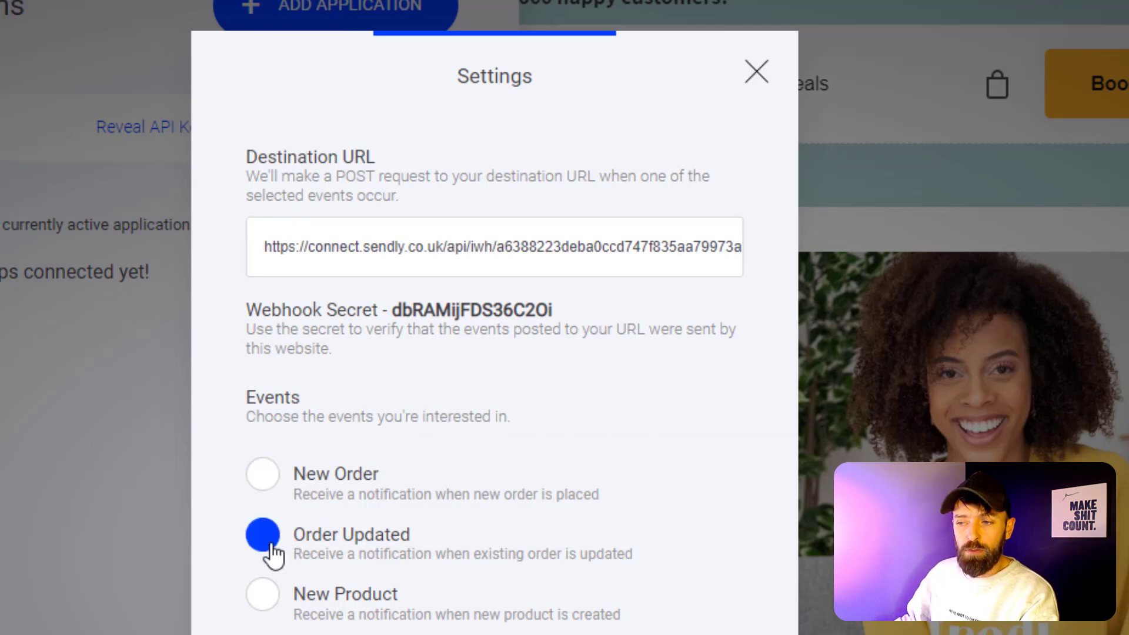
left_click(272, 550)
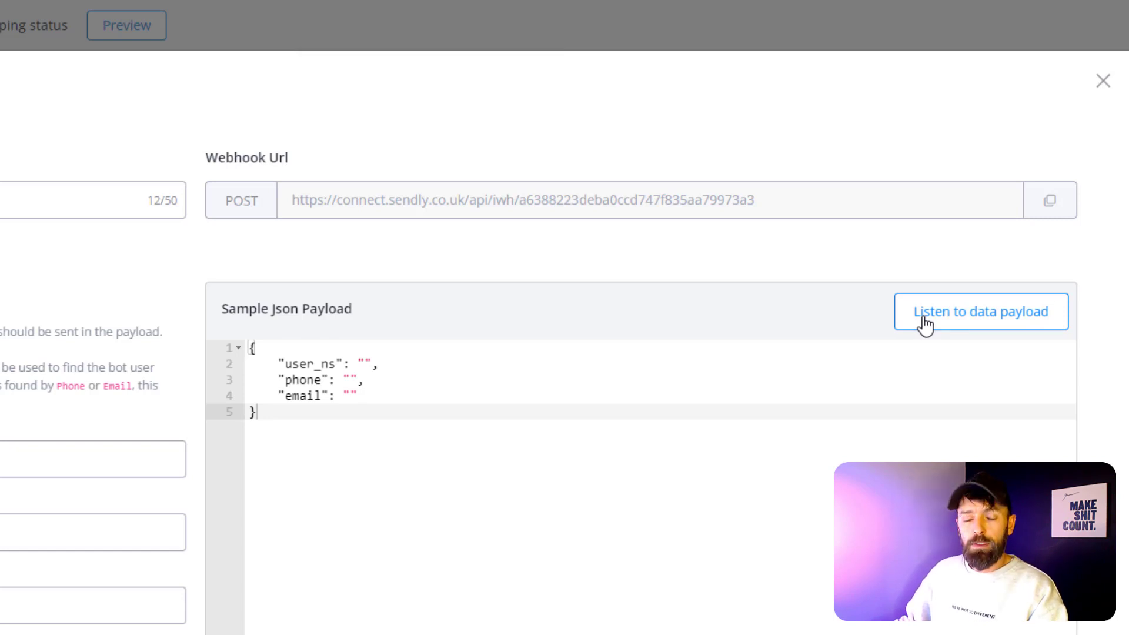
Start listening for the inbound webhook's data payload and open the most recent order in the Sendly store
left_click(926, 325)
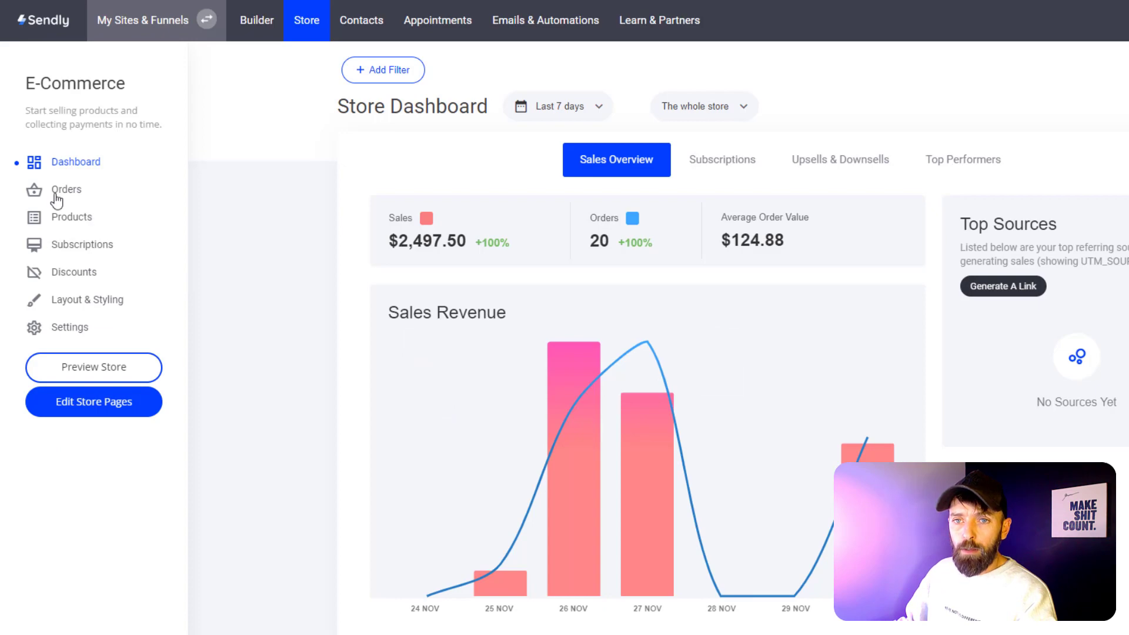
left_click(57, 198)
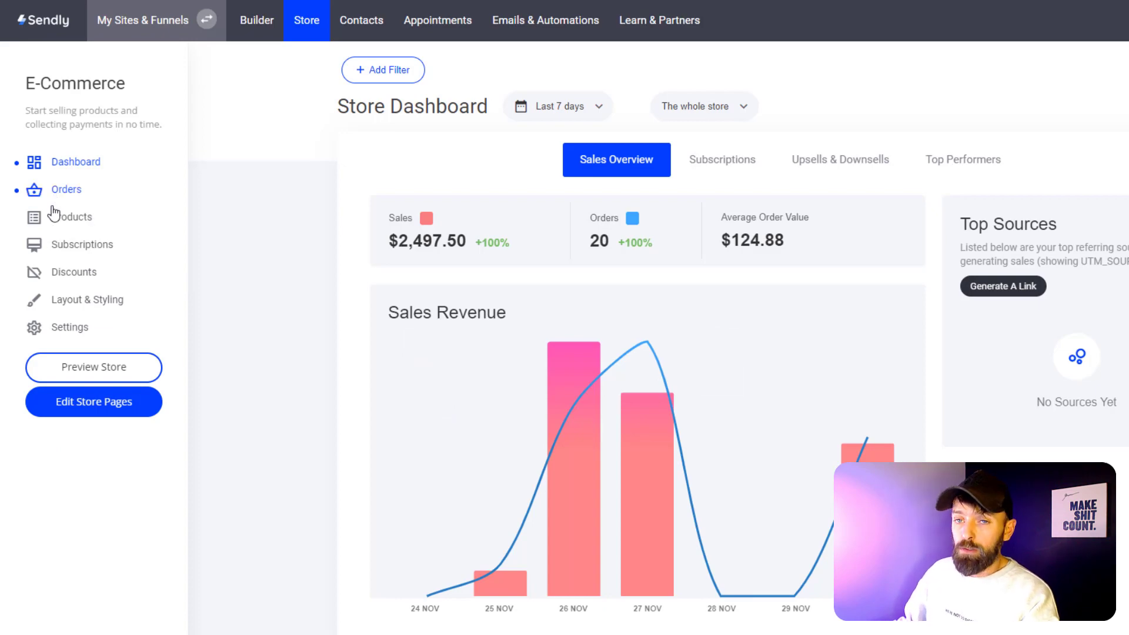
left_click(70, 241)
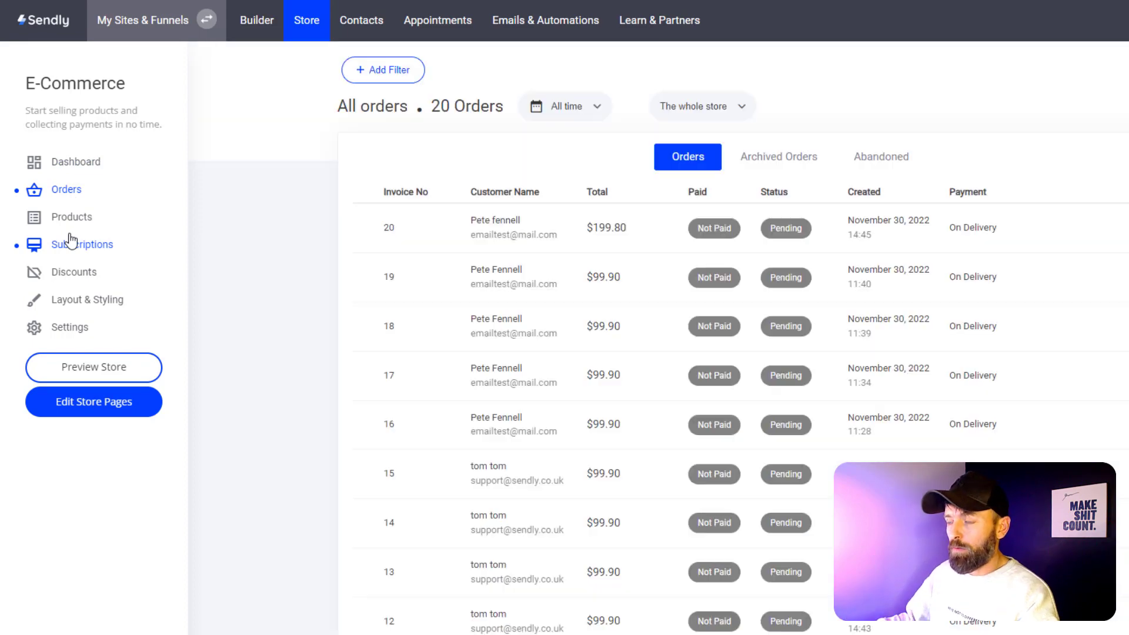
left_click(497, 227)
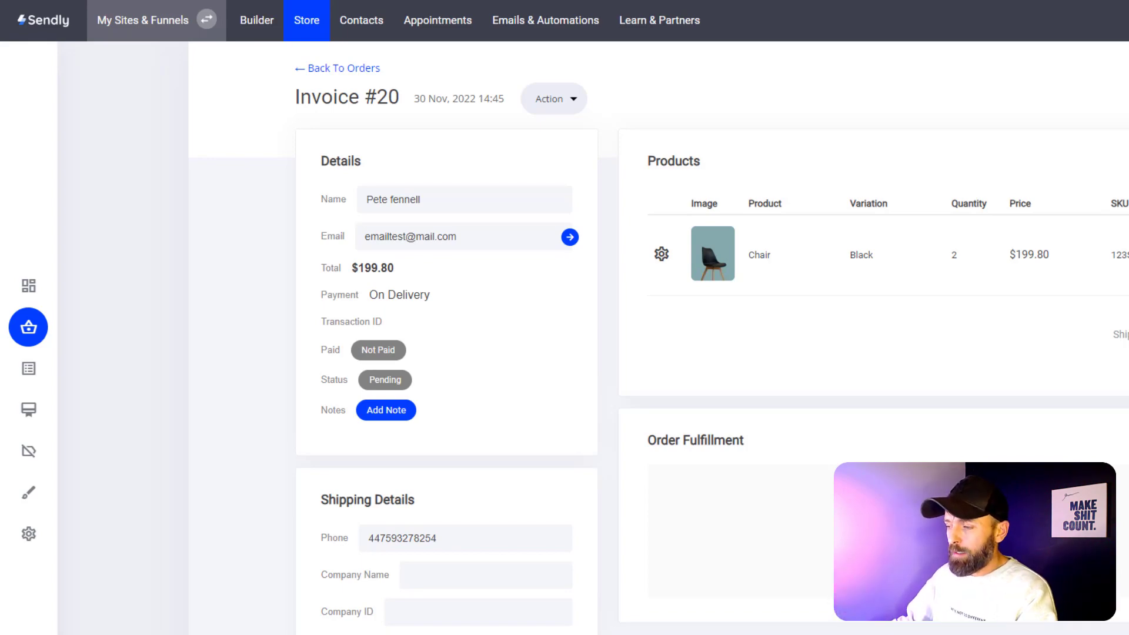
left_click(662, 254)
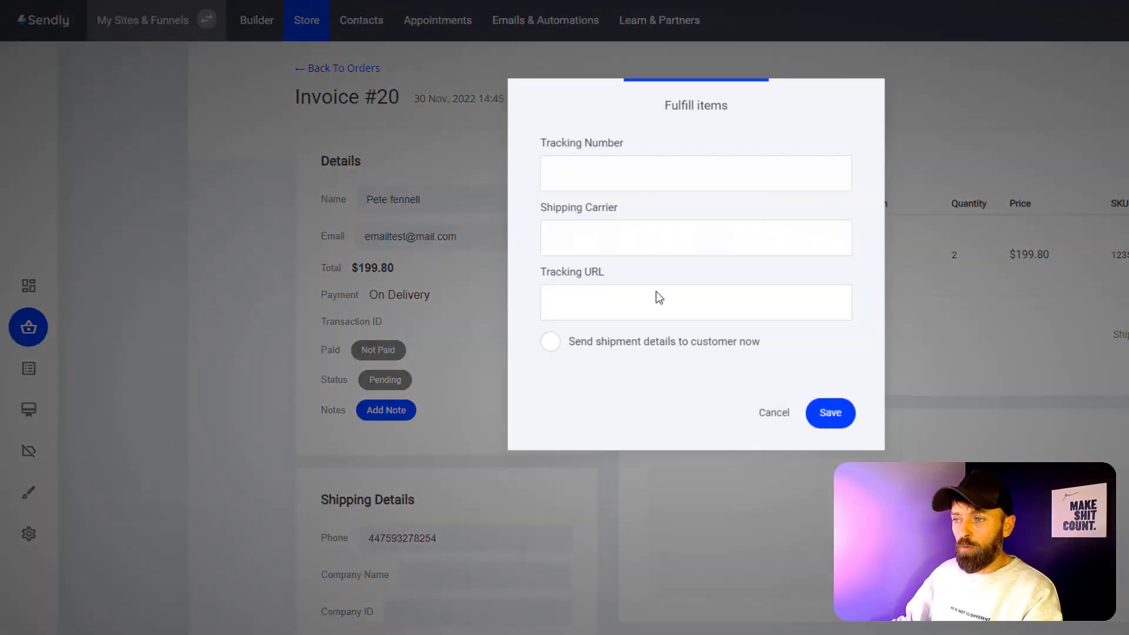
left_click(588, 177)
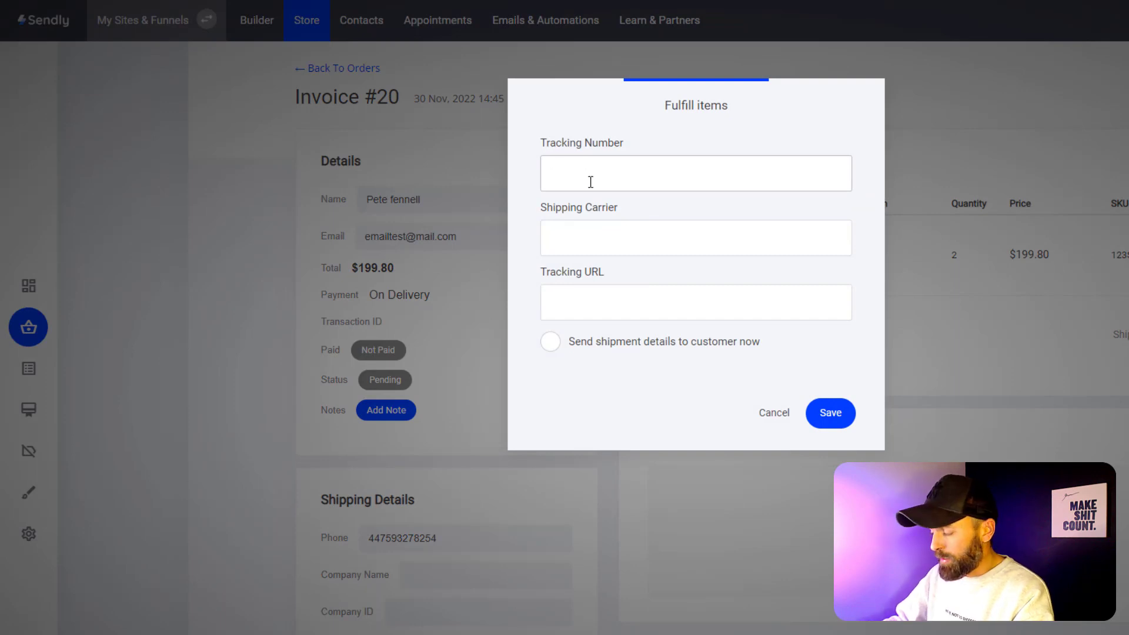
type("123")
left_click(578, 231)
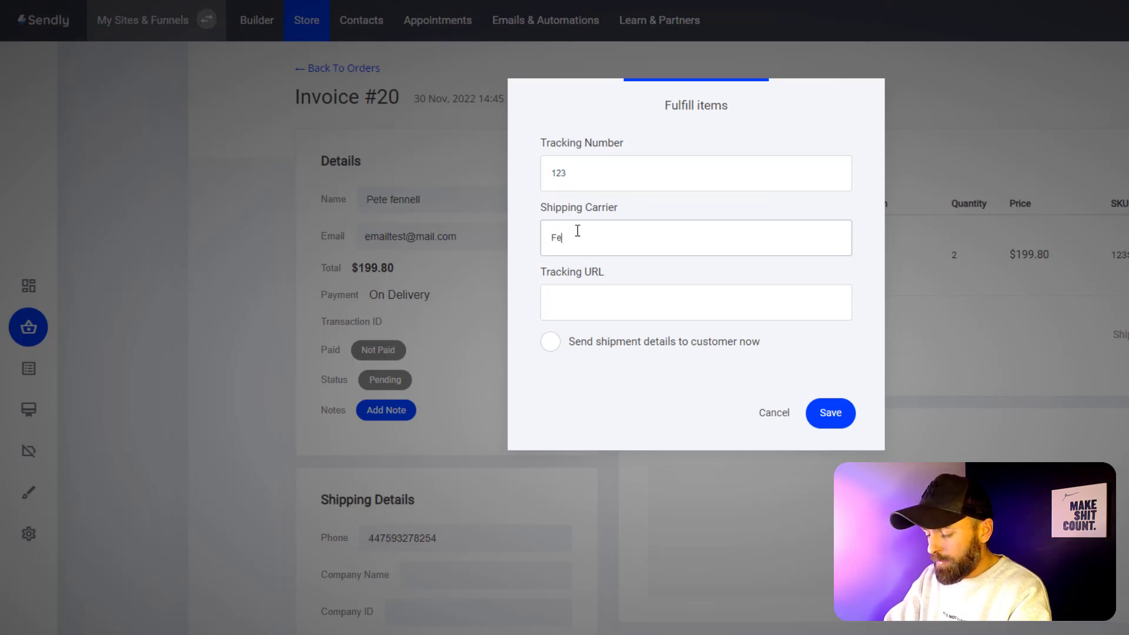
type("Fed ex")
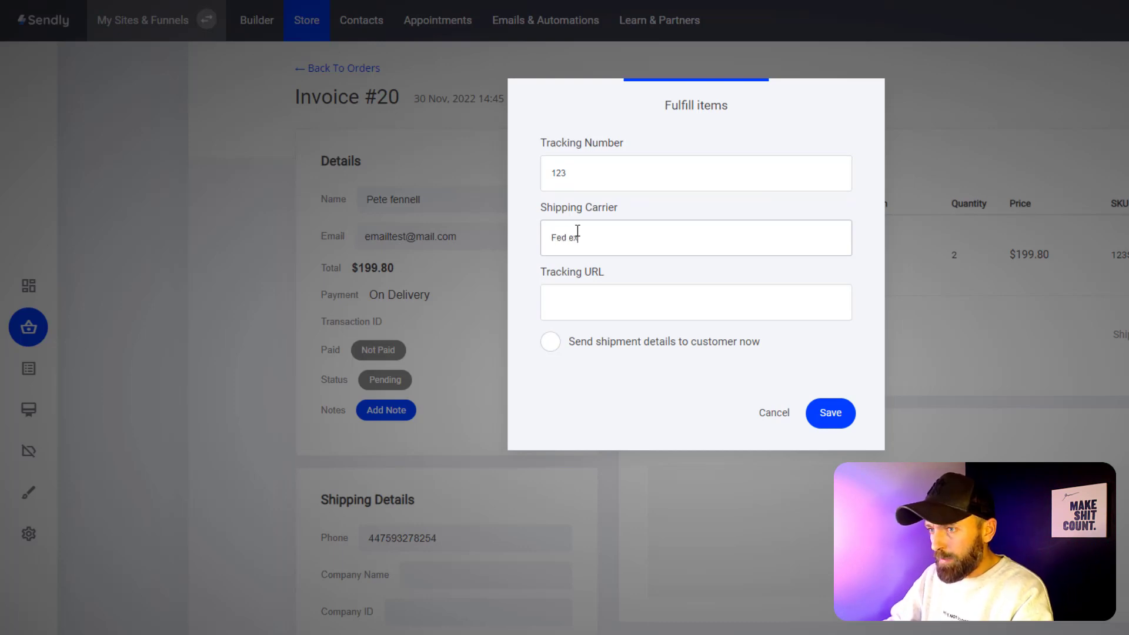
left_click(571, 298)
type("www")
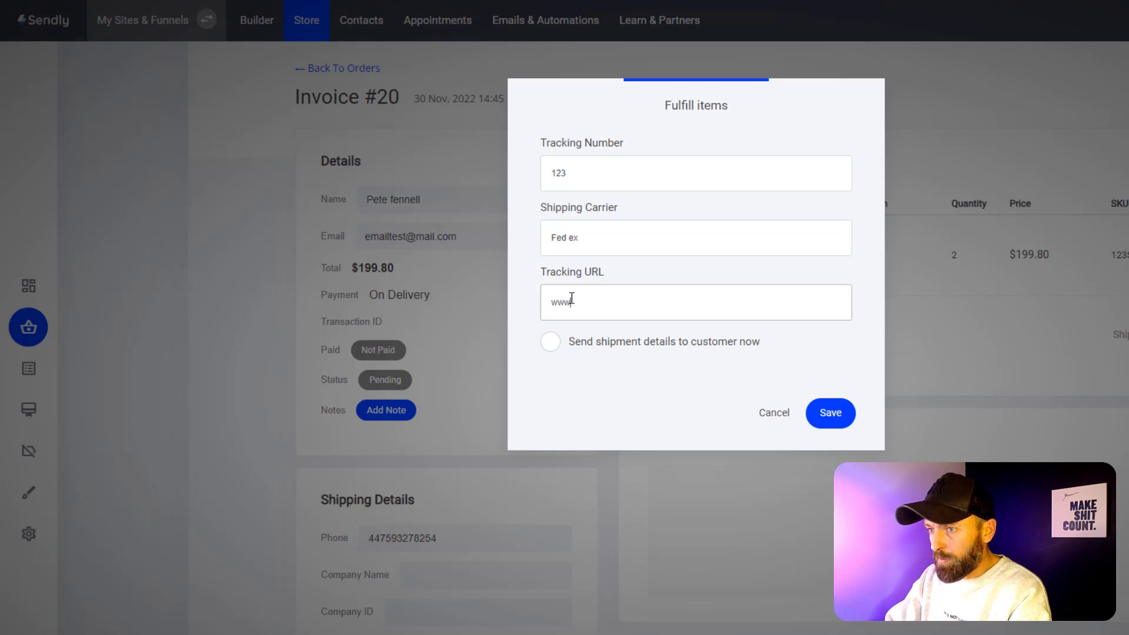
type(".sendly.co")
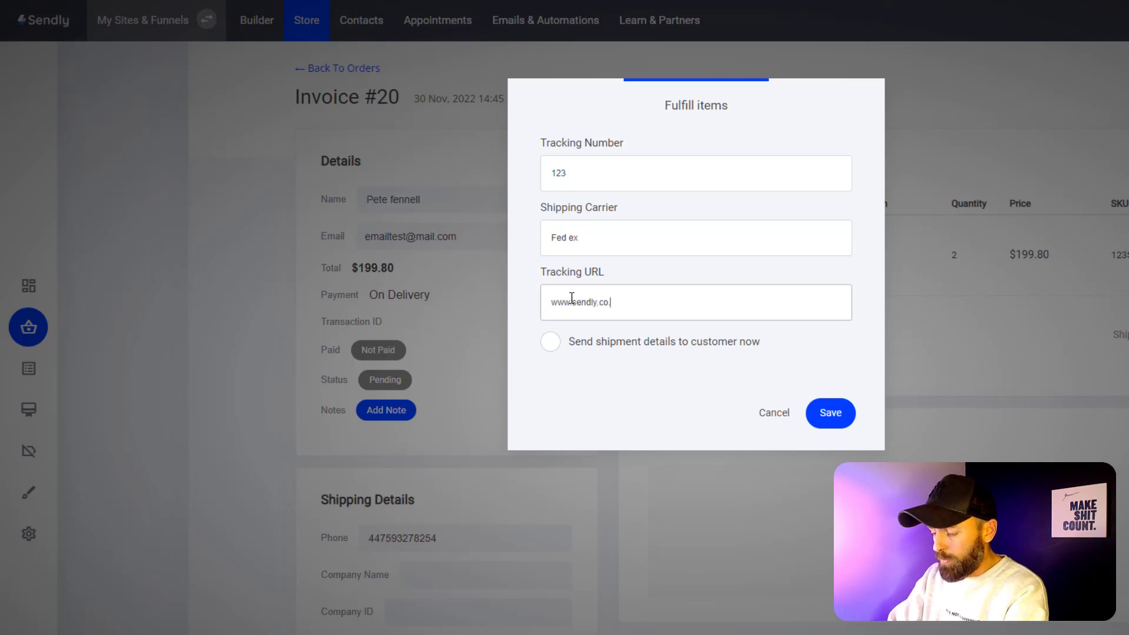
type(".uk")
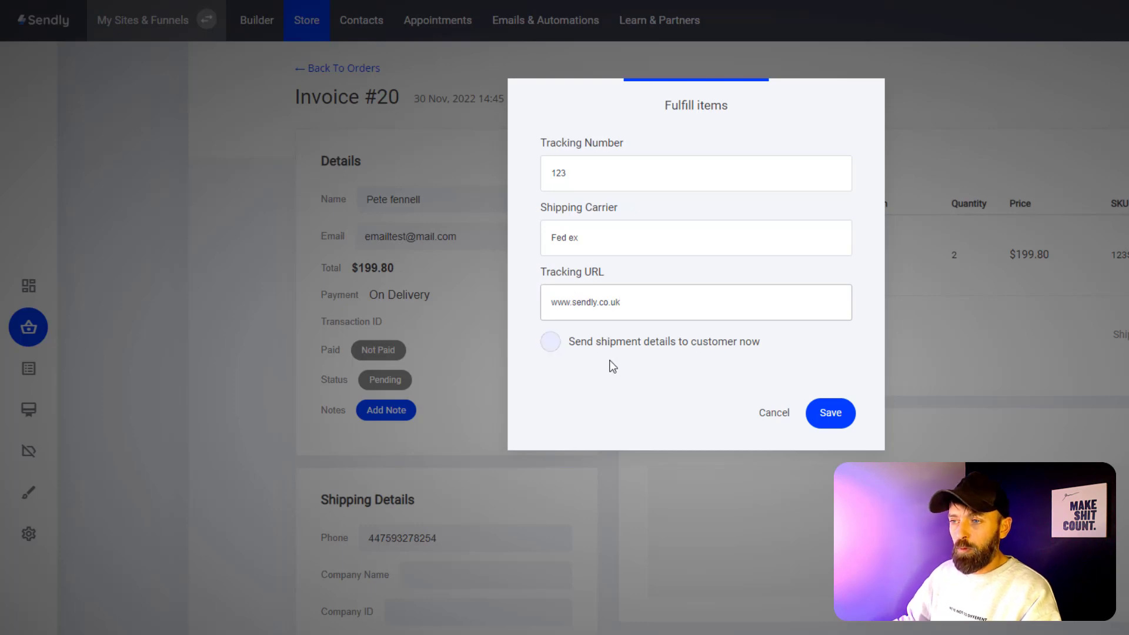
left_click(825, 418)
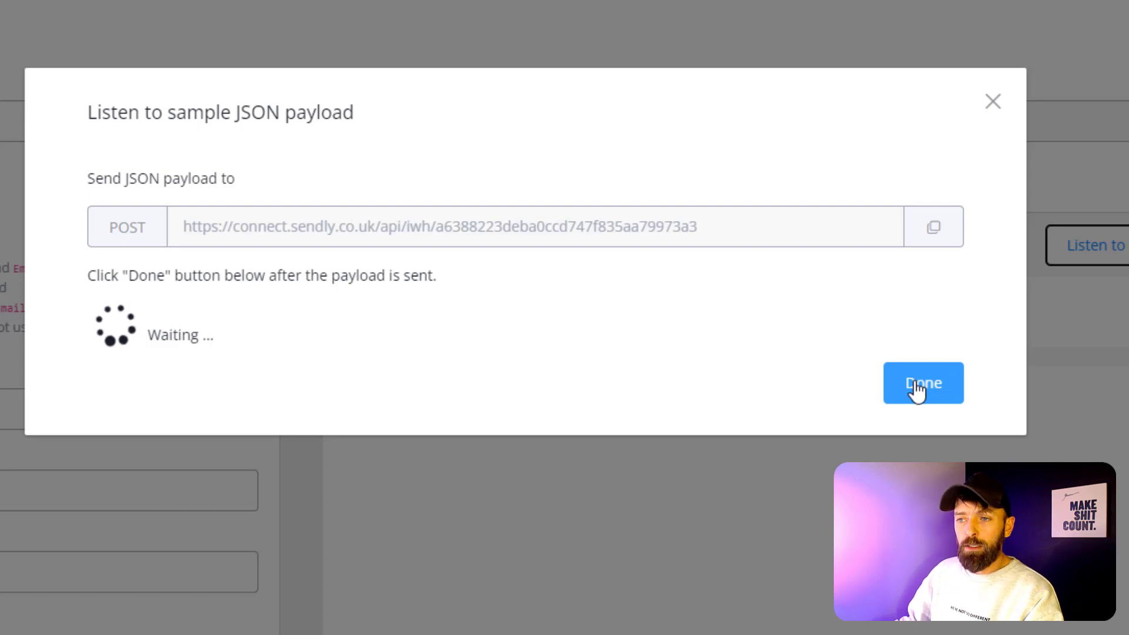
Return to the inbound webhook and finish listening to load the received order payload as the sample JSON
left_click(917, 384)
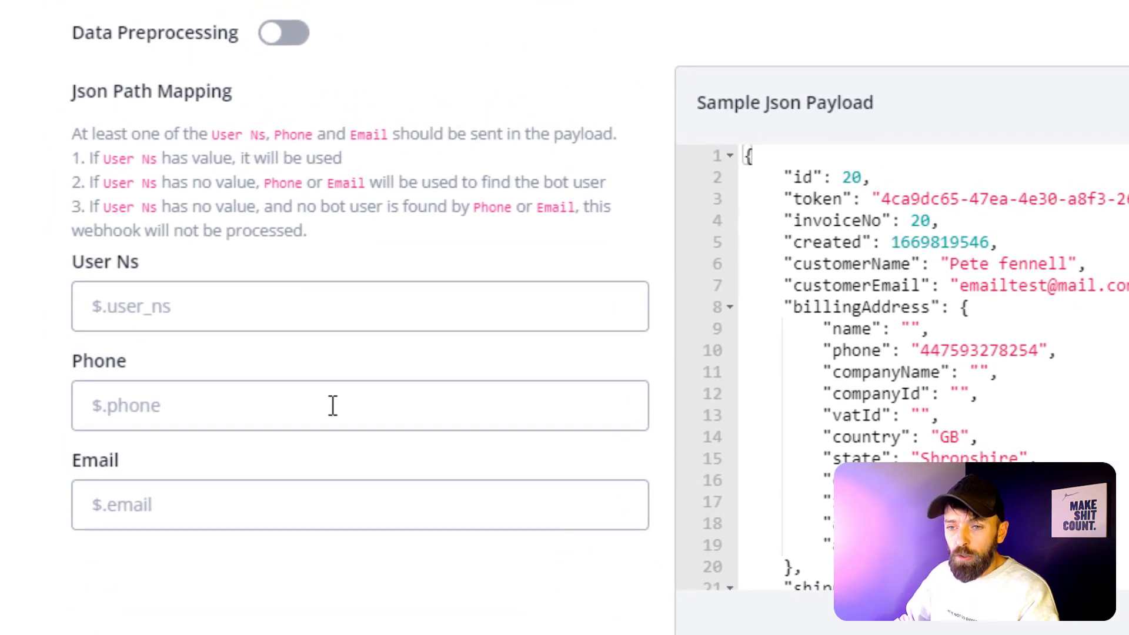
left_click(159, 406)
left_click(132, 322)
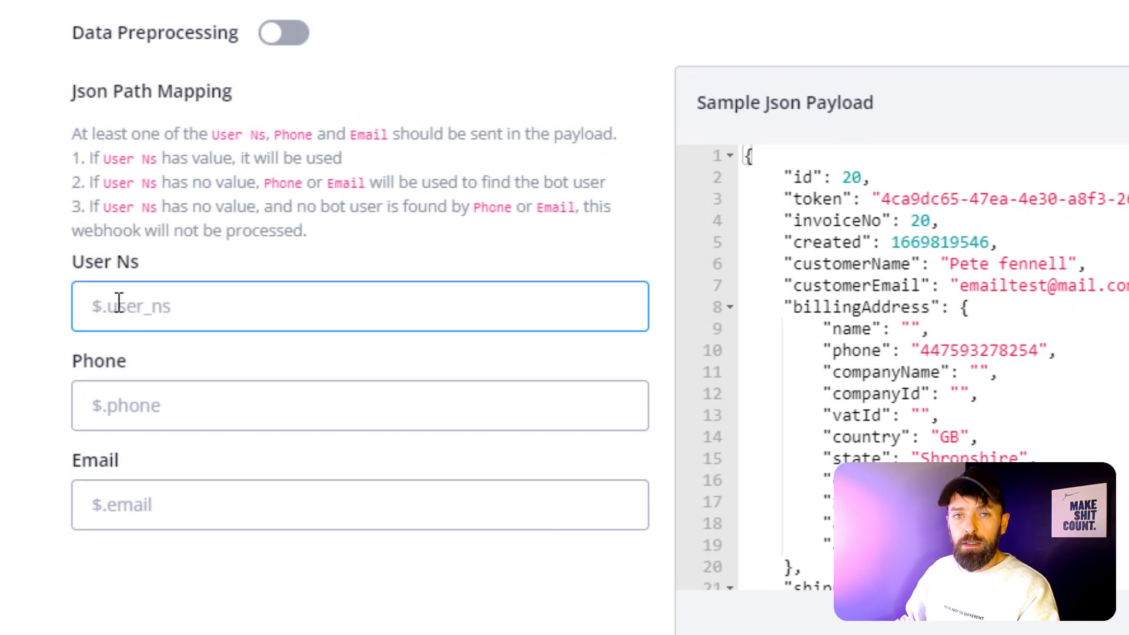
left_click(118, 391)
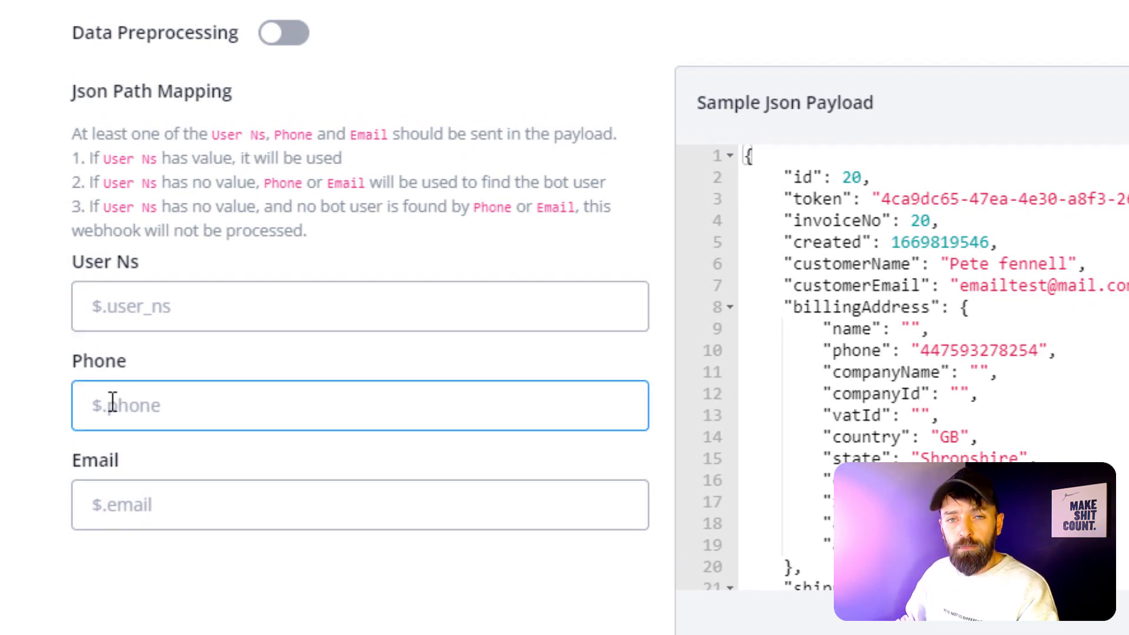
left_click(159, 501)
left_click(107, 317)
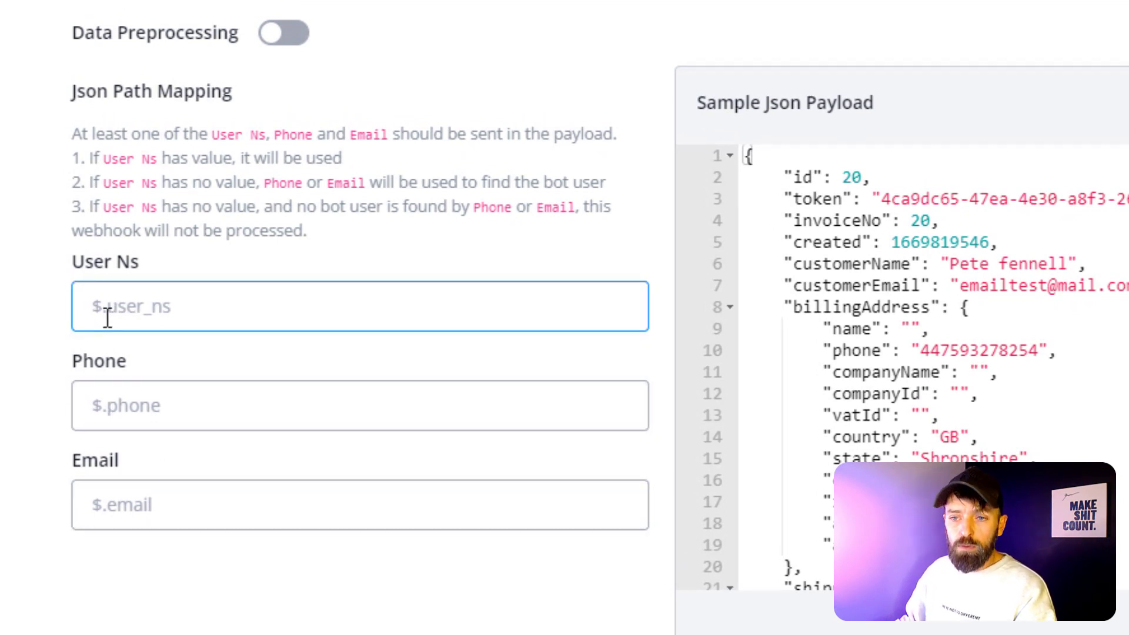
left_click(138, 425)
left_click(126, 491)
left_click(131, 320)
left_click(128, 494)
left_click(131, 330)
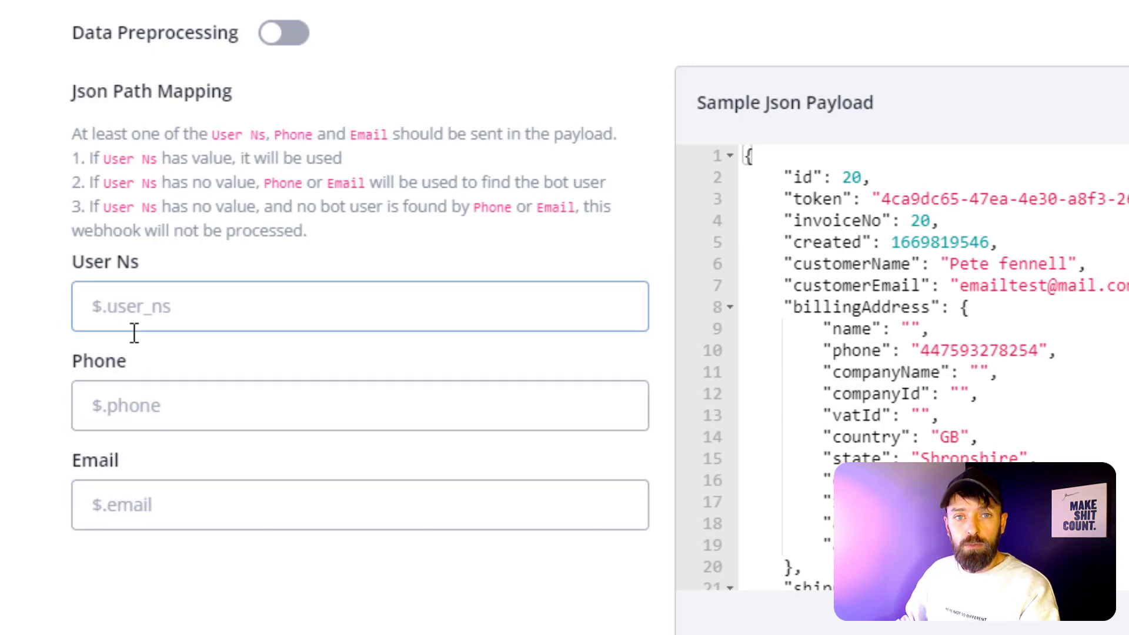
left_click(118, 334)
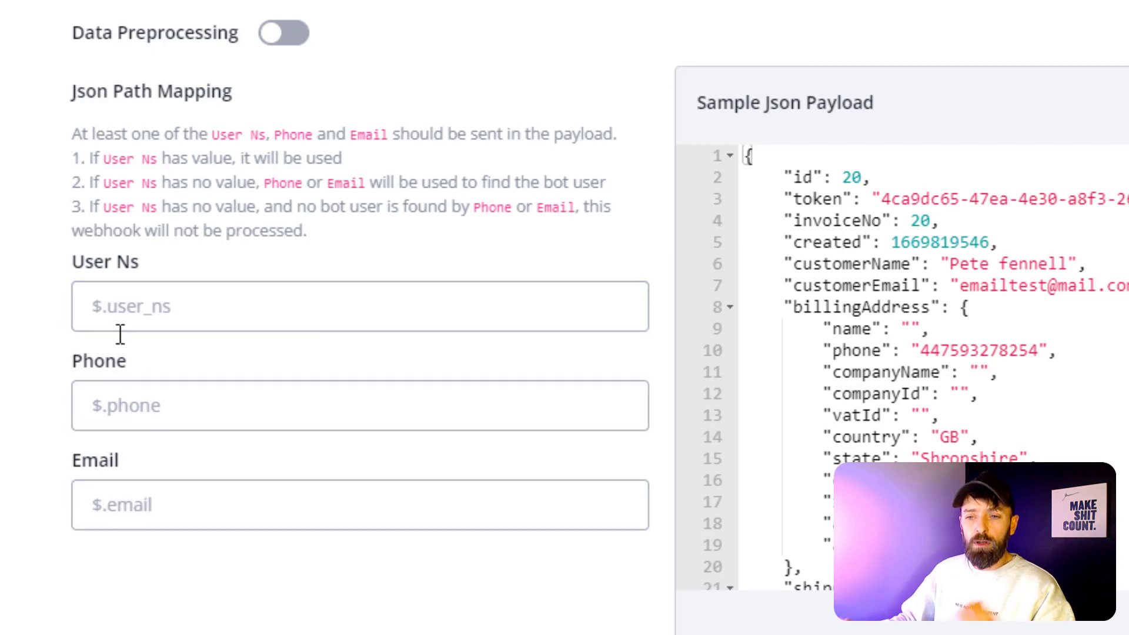
Preview the sample JSON payload to load its selectable sample data for mapping
left_click(210, 404)
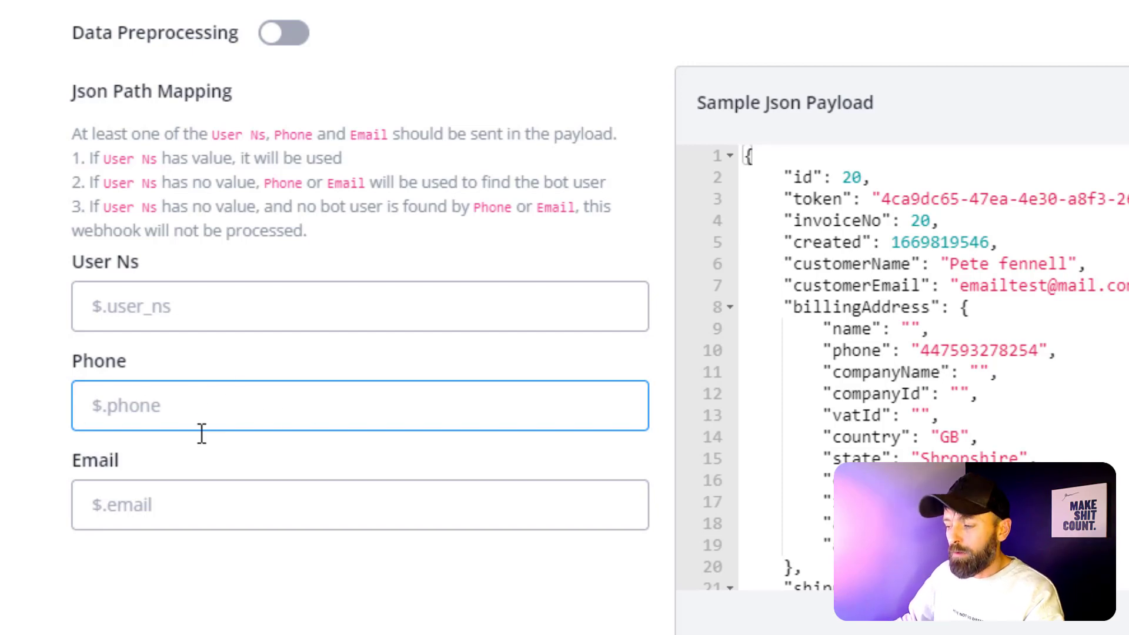
left_click(196, 503)
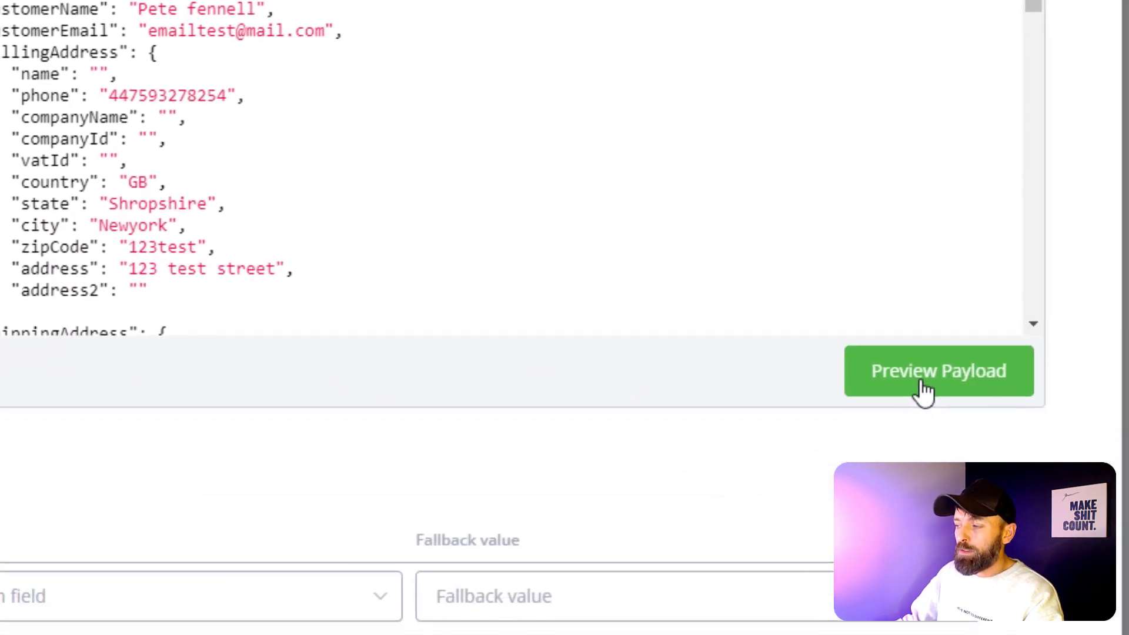
left_click(925, 392)
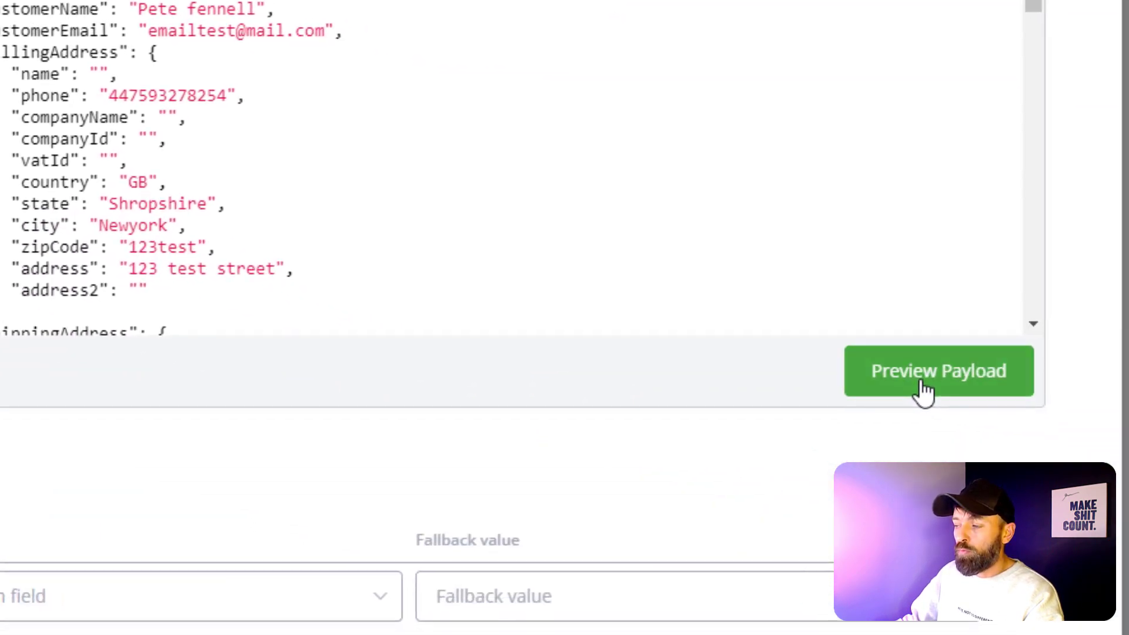
left_click(966, 391)
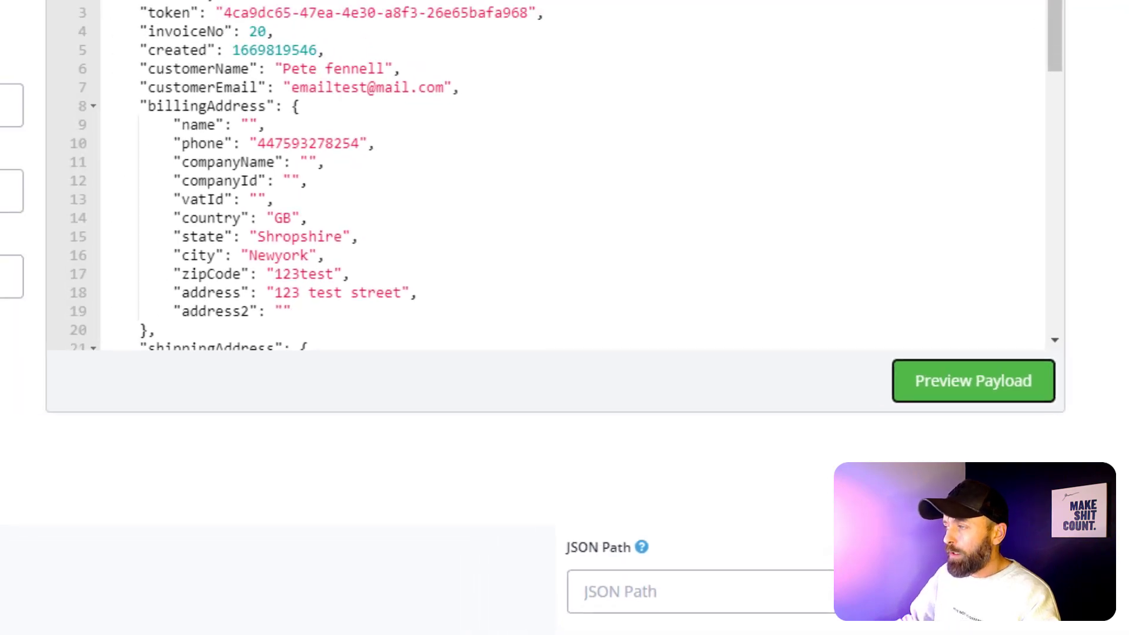
scroll(564, 318, "down", 3)
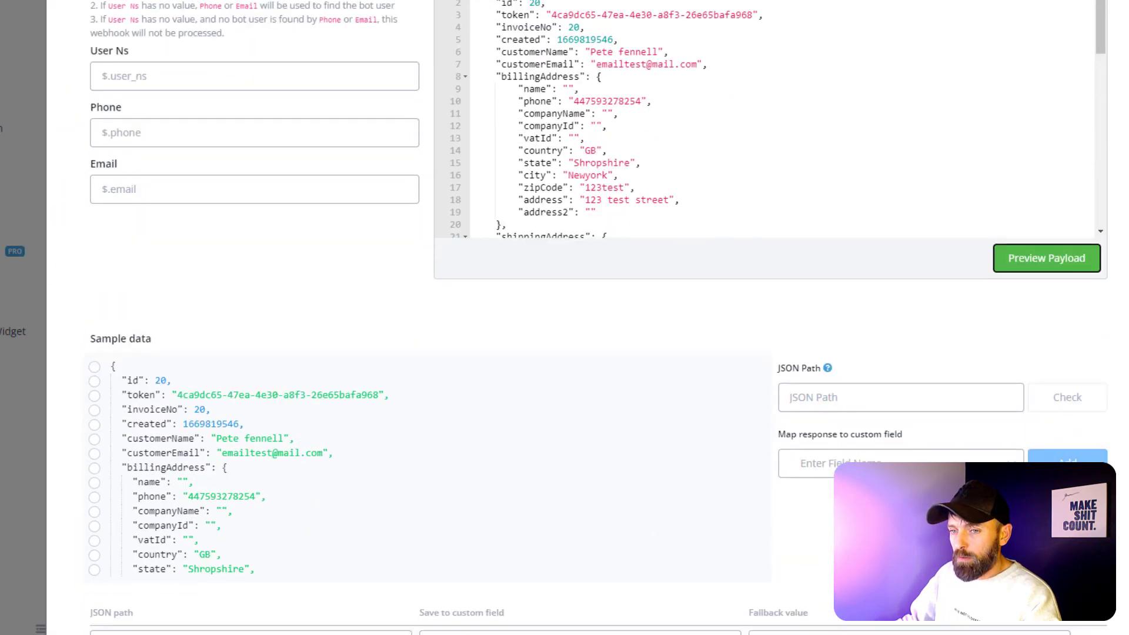
scroll(565, 317, "down", 1)
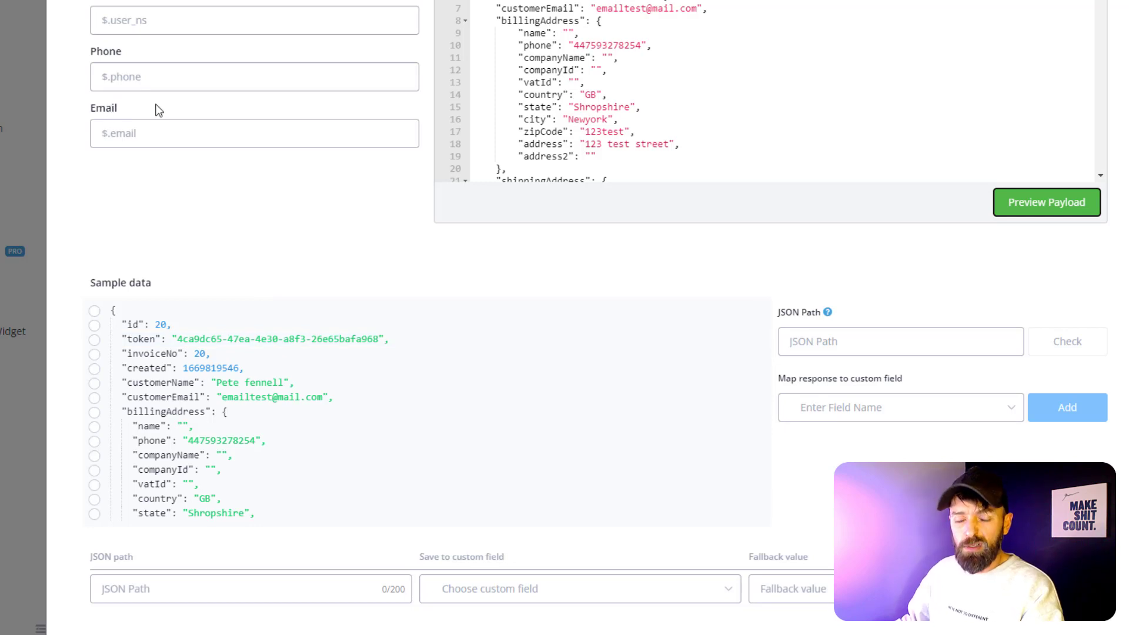
Set the Phone JSON path mapping to $.billingAddress.phone, copied from the billing address phone entry in the sample data
left_click(119, 73)
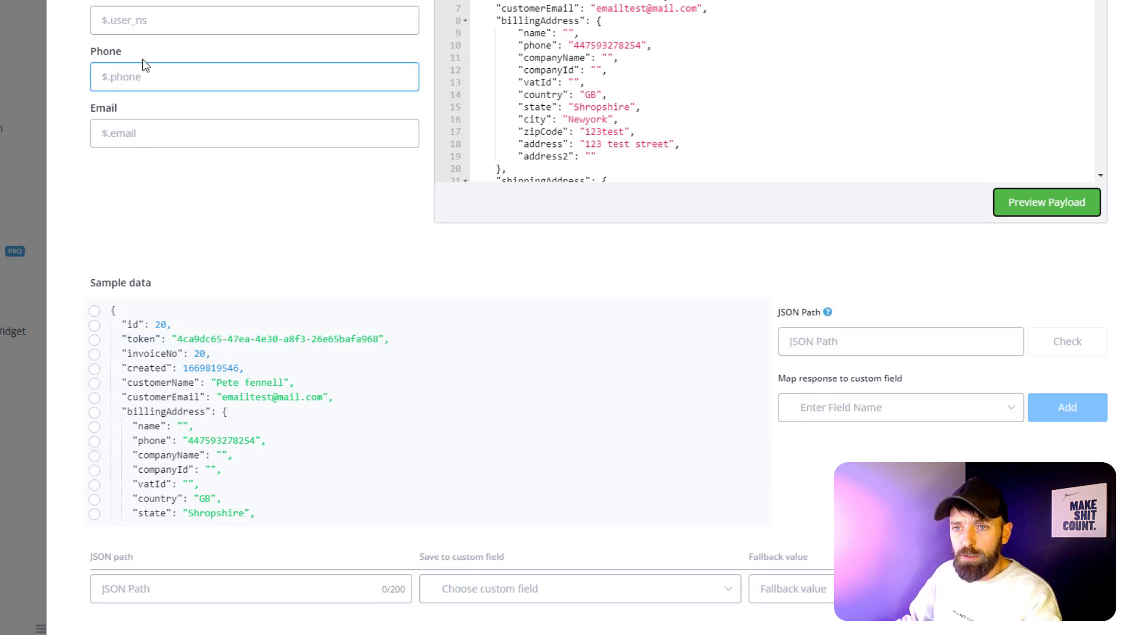
left_click(207, 294)
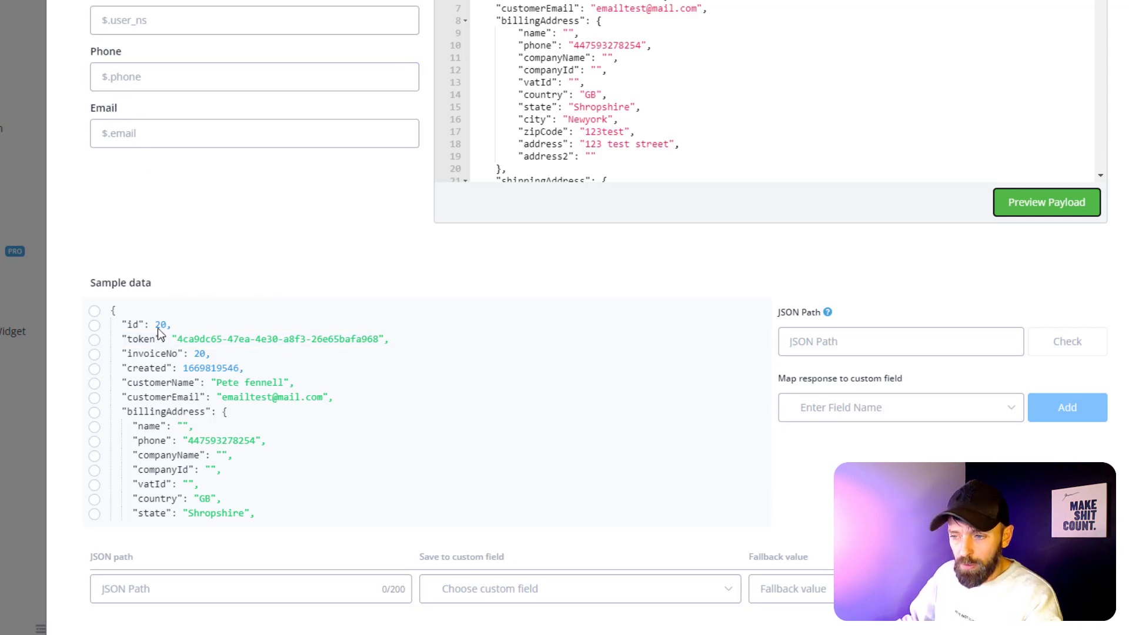
left_click(147, 368)
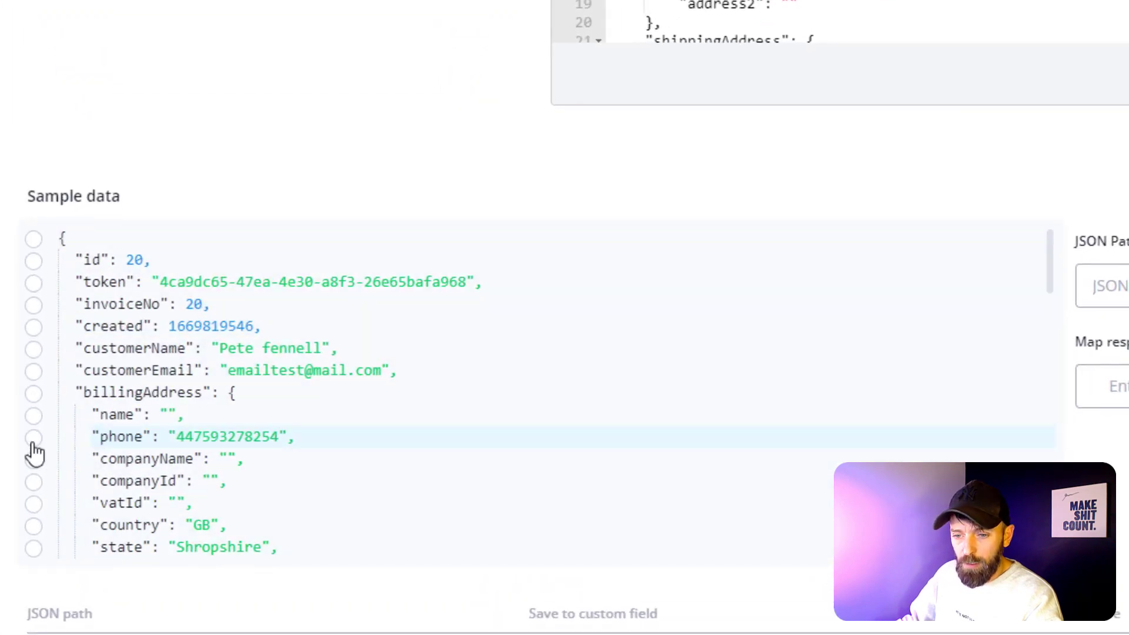
left_click(34, 439)
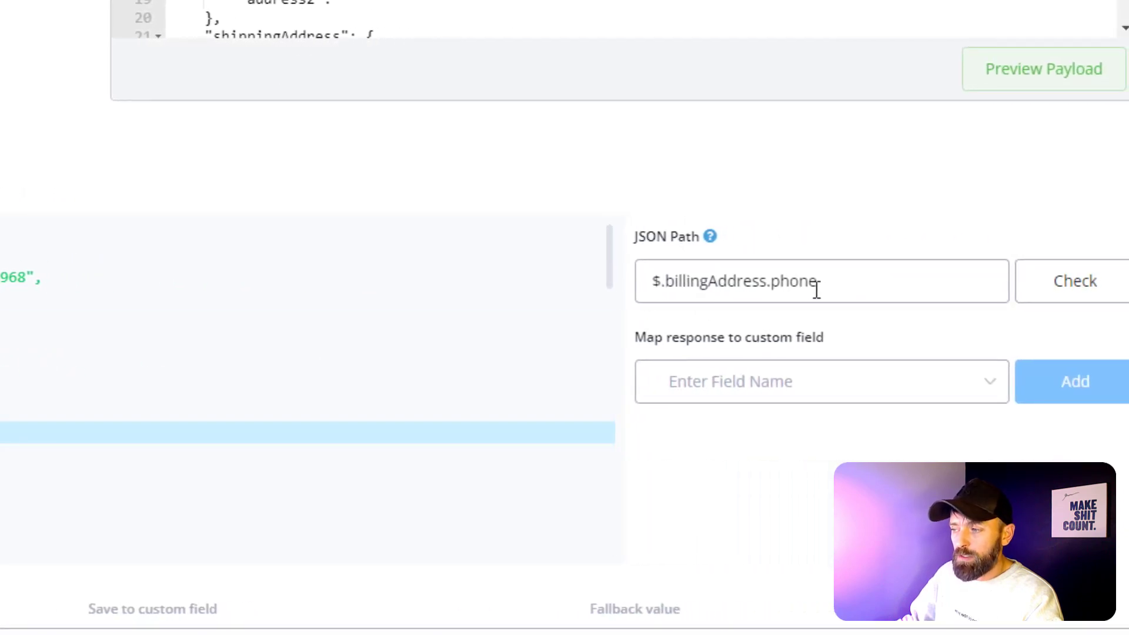
left_click(857, 282)
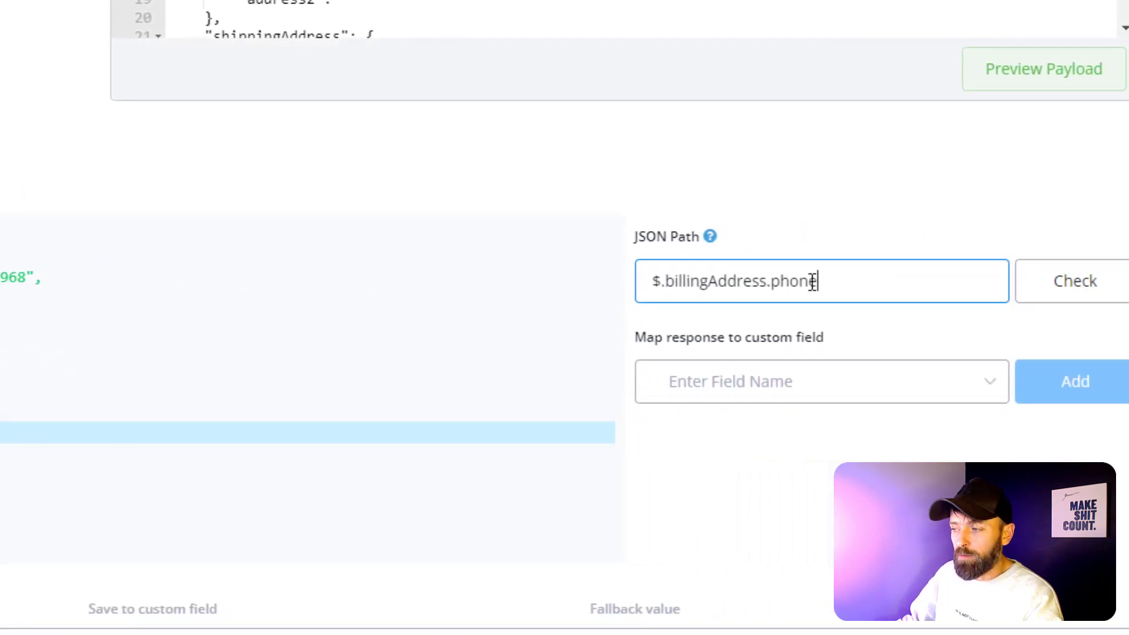
left_click_drag(818, 281, 648, 281)
key("ctrl+c")
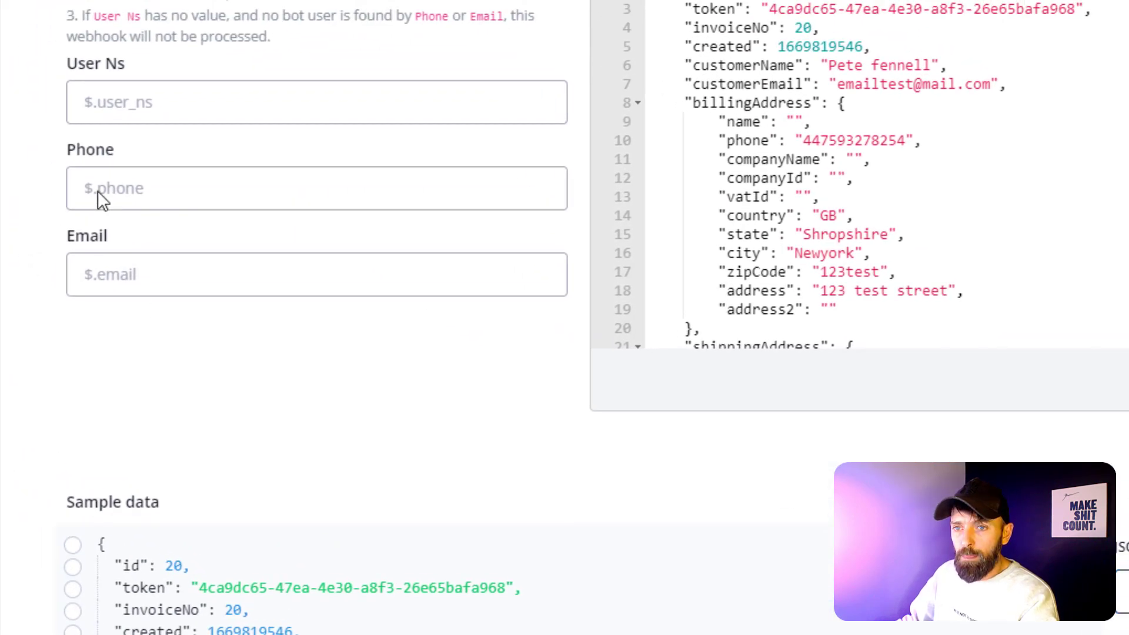
left_click(99, 190)
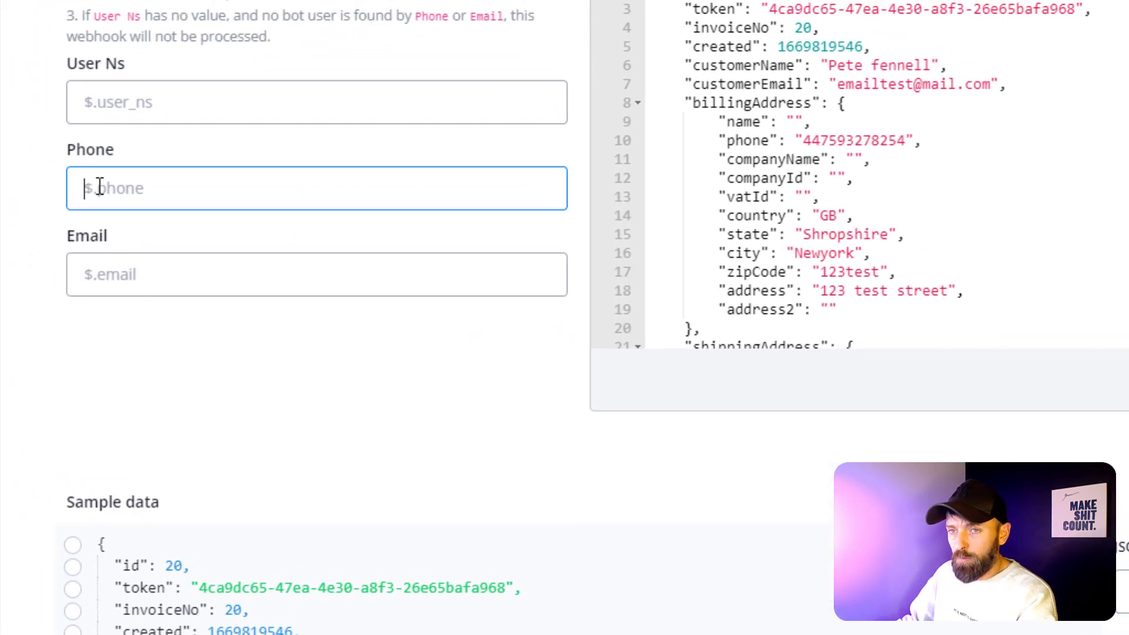
key("ctrl+v")
left_click(112, 166)
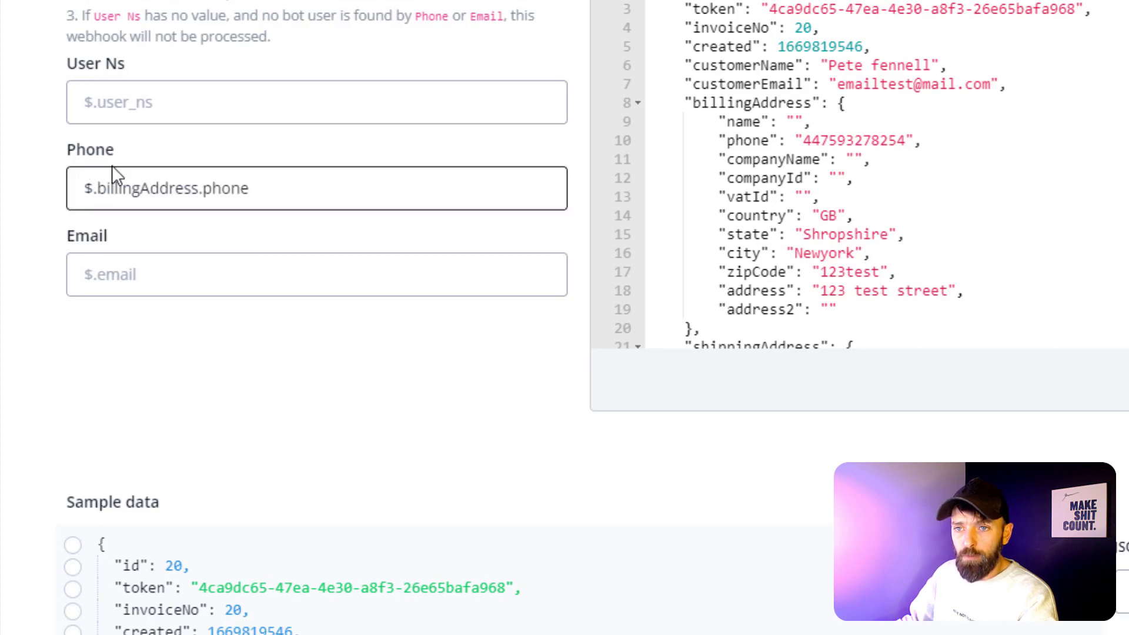
Set the Email JSON path mapping to $.customerEmail, copied from the customerEmail entry in the sample data
left_click(105, 275)
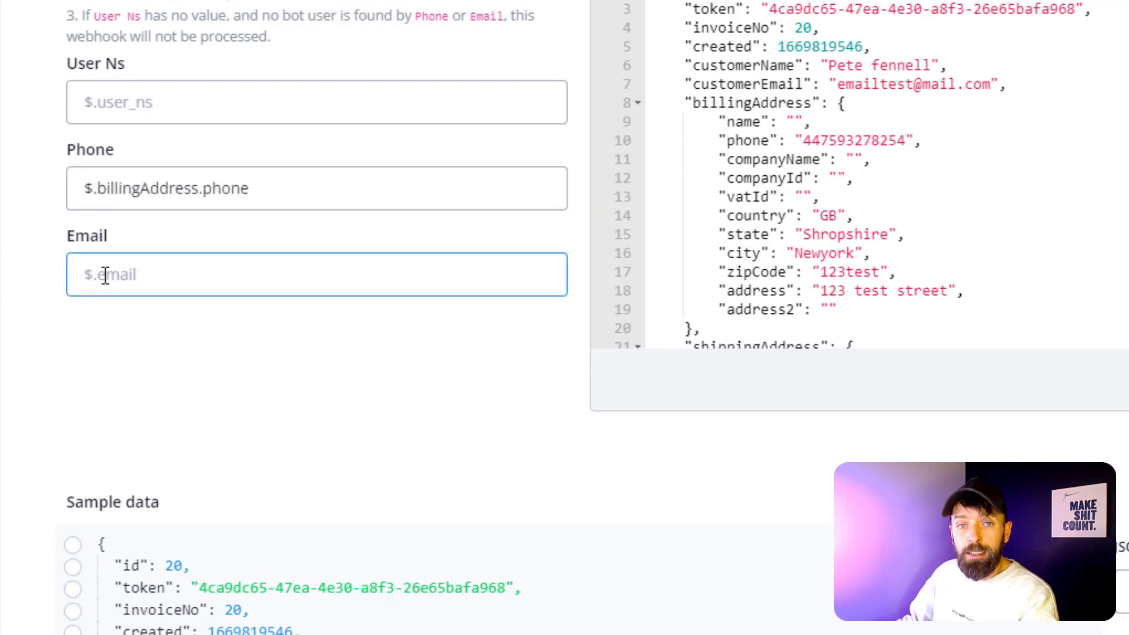
scroll(105, 275, "down", 4)
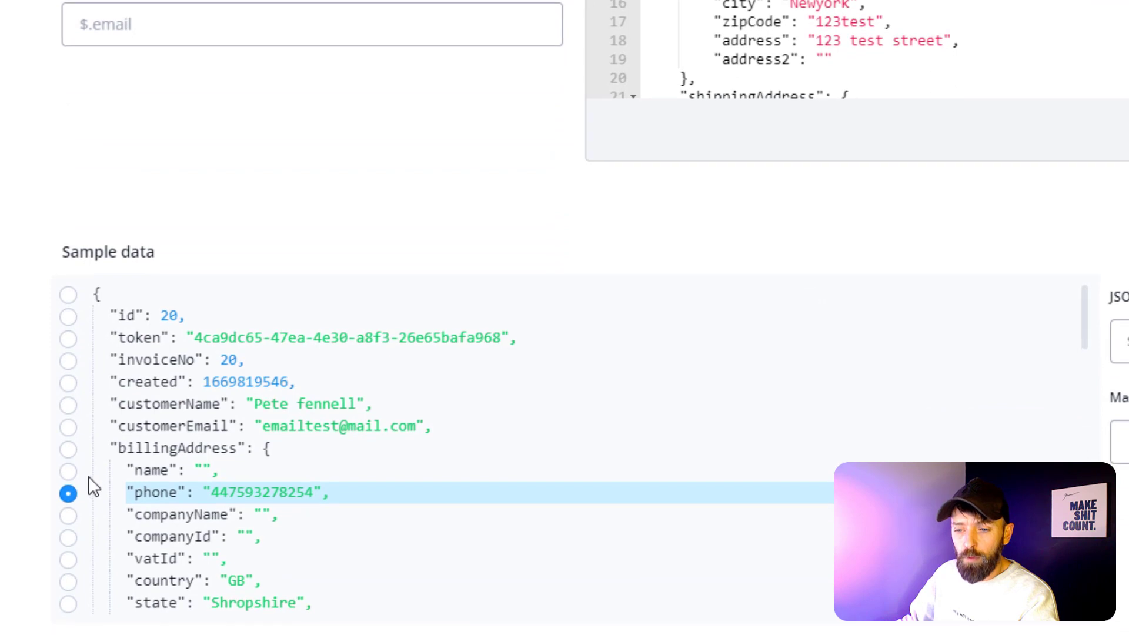
left_click(69, 431)
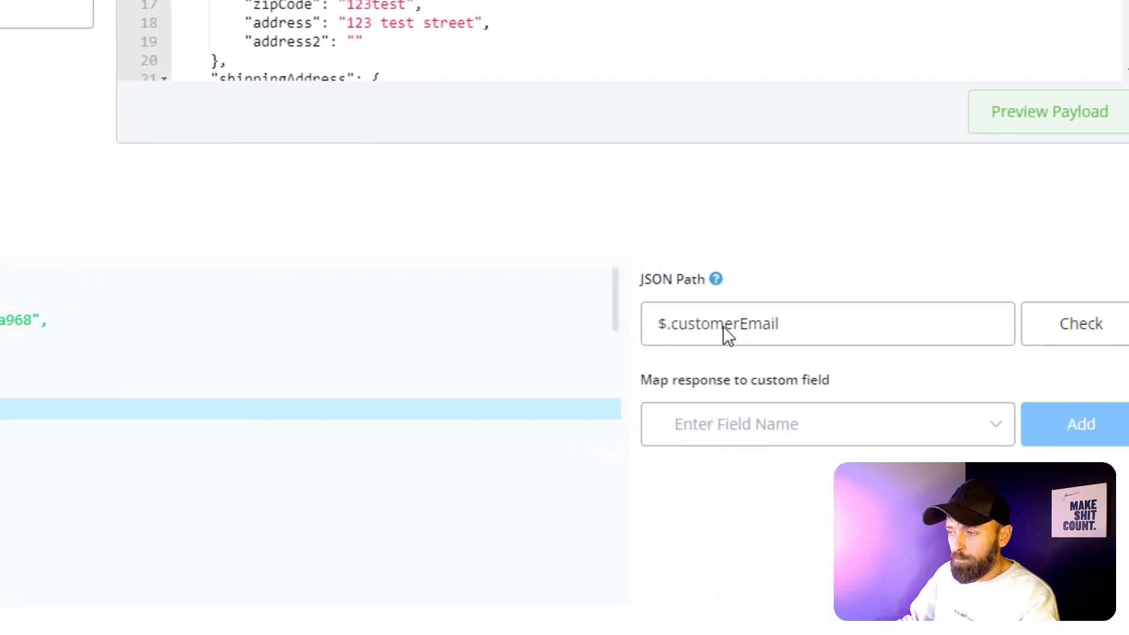
triple_click(644, 325)
key("ctrl+c")
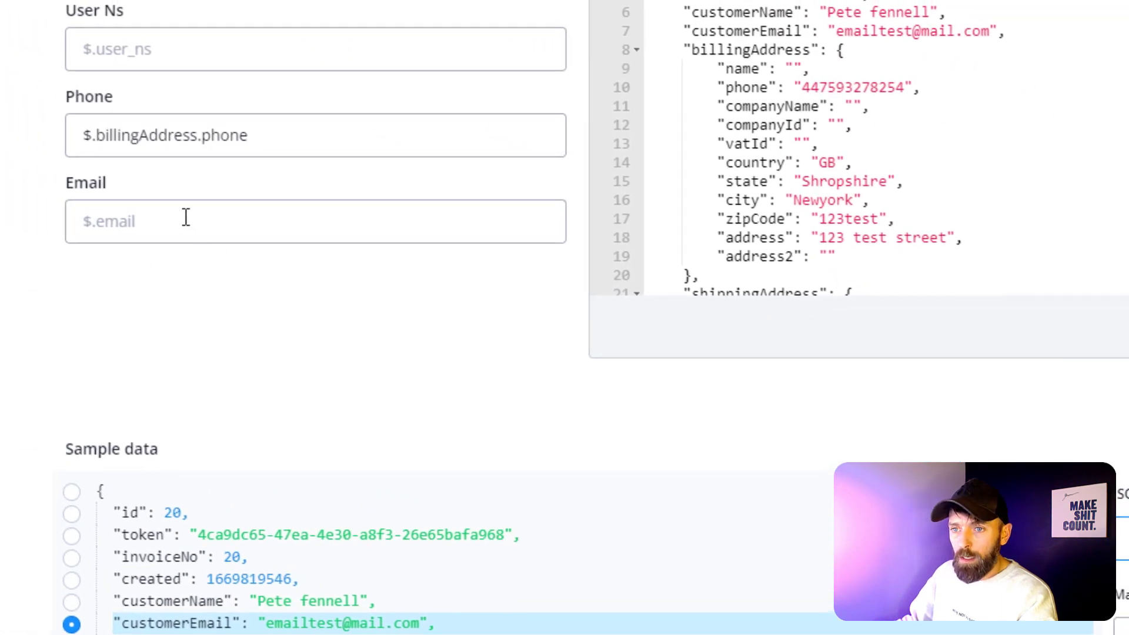
left_click(186, 217)
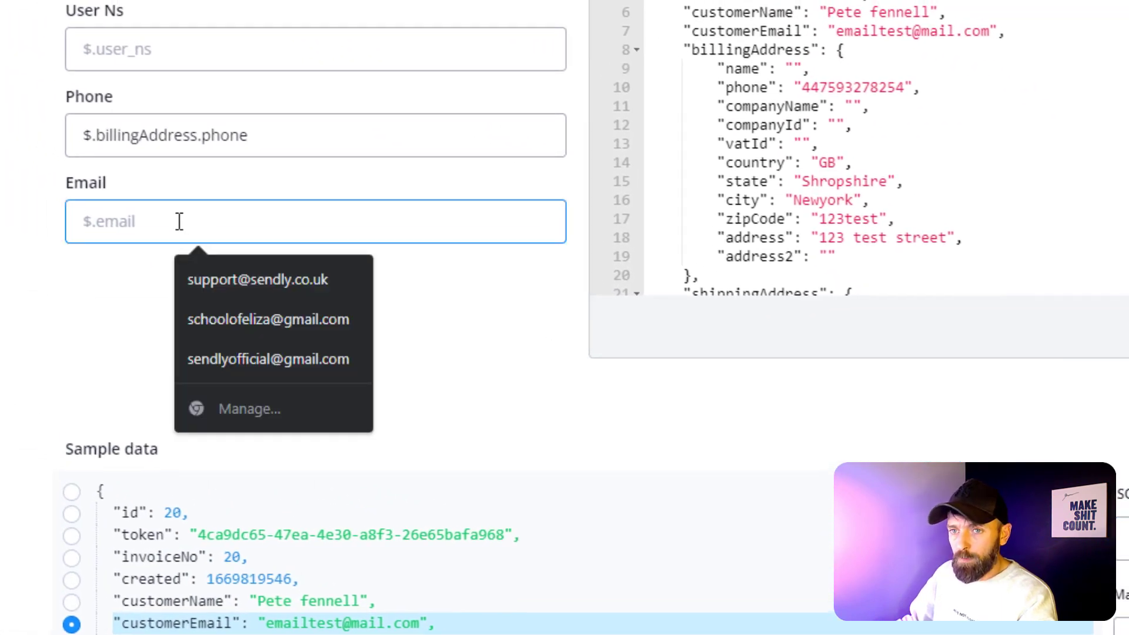
key("ctrl+v")
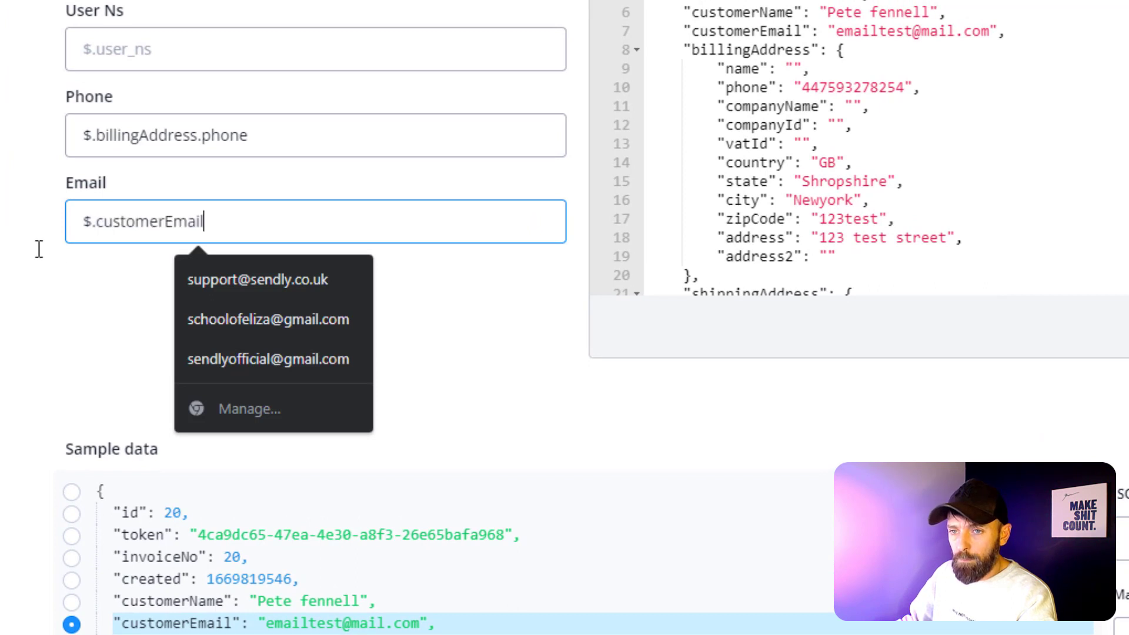
left_click(39, 250)
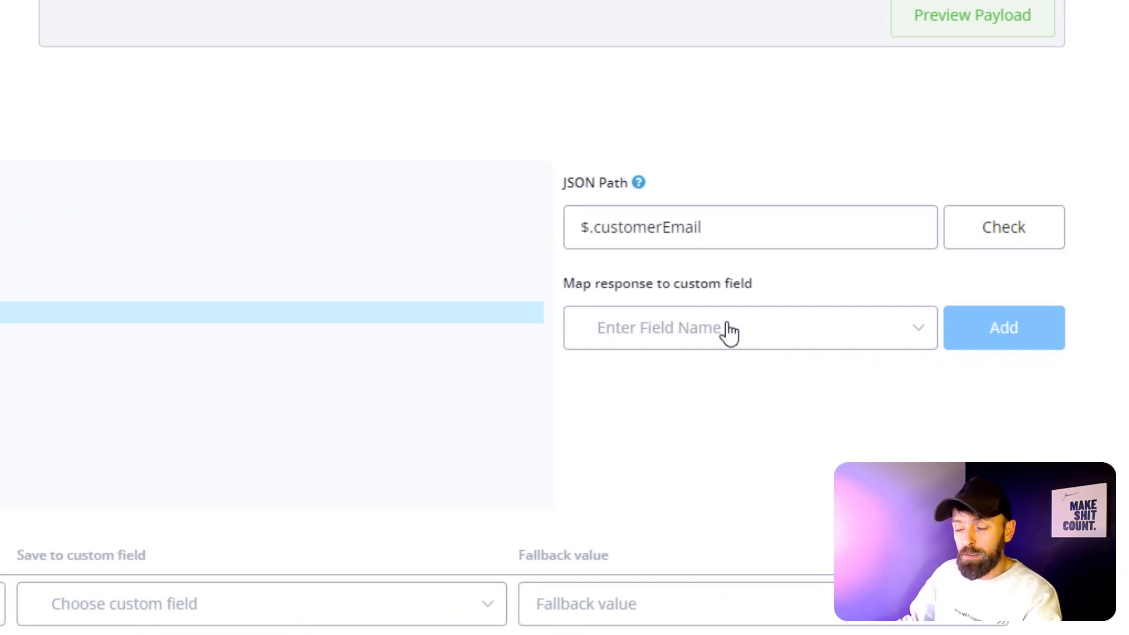
Add response mappings from $.customerEmail to the Email system field and from $.billingAddress.phone to the Phone system field
left_click(729, 332)
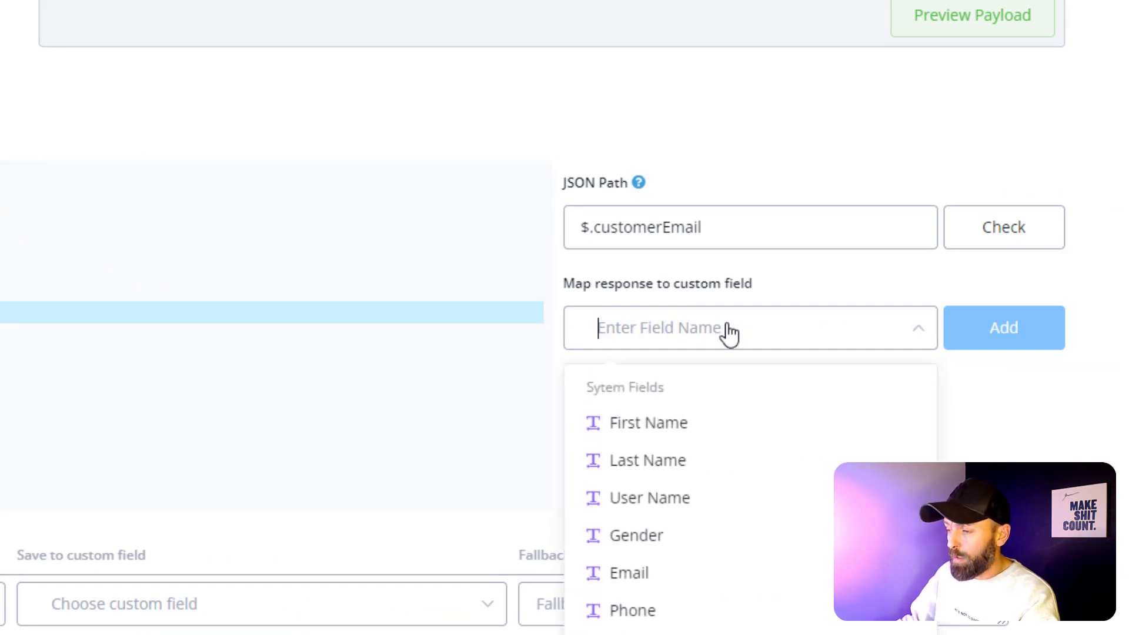
left_click(612, 576)
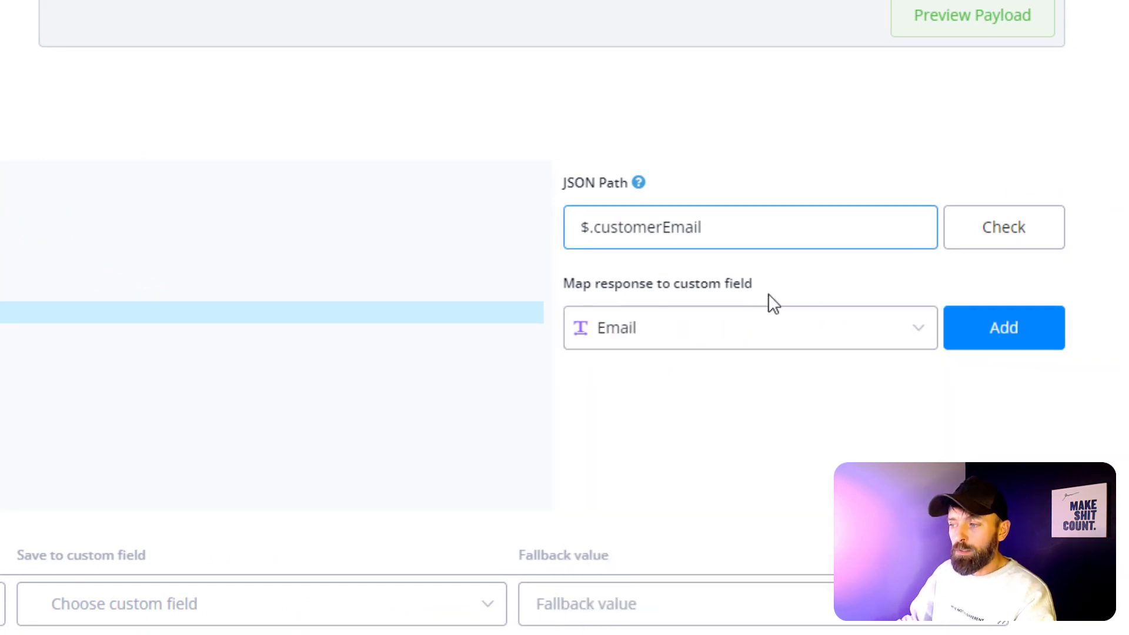
left_click(1007, 346)
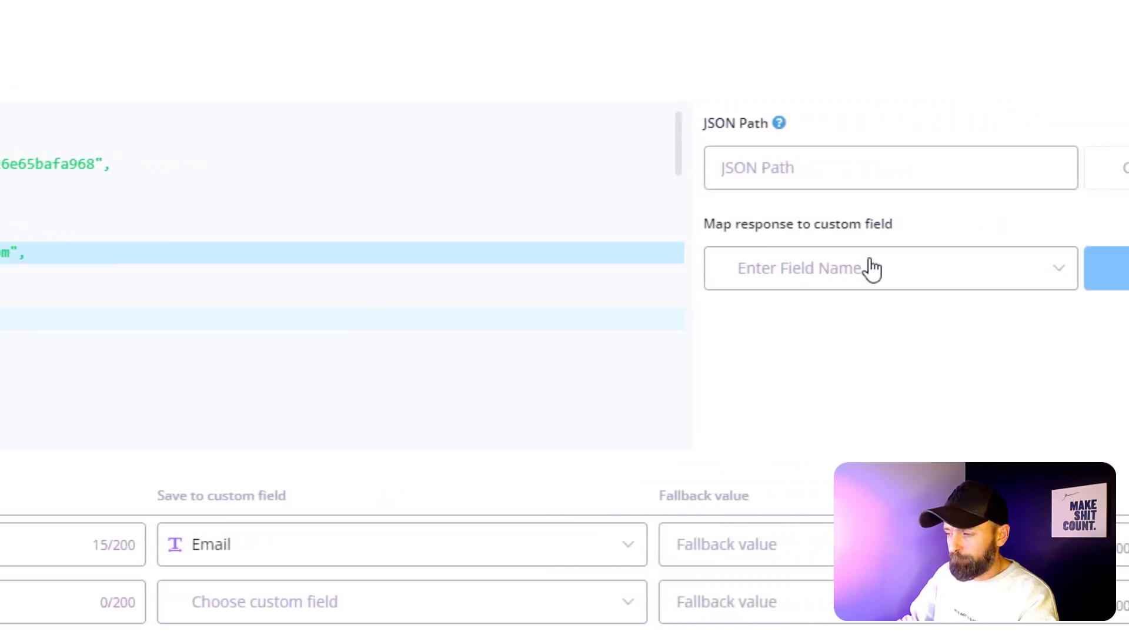
left_click(721, 278)
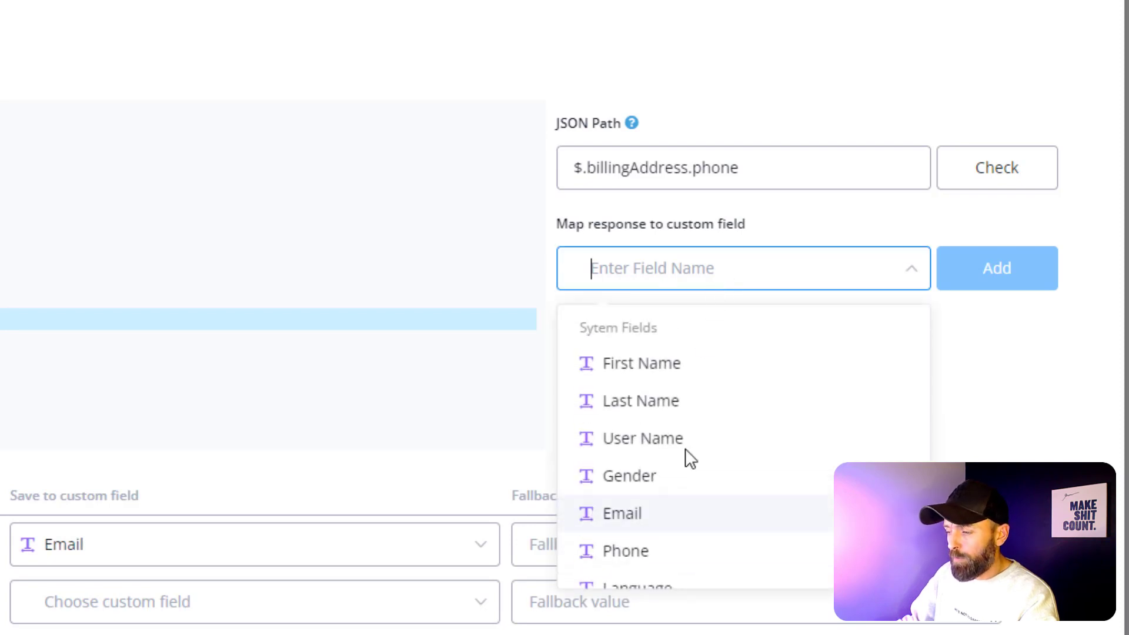
left_click(640, 559)
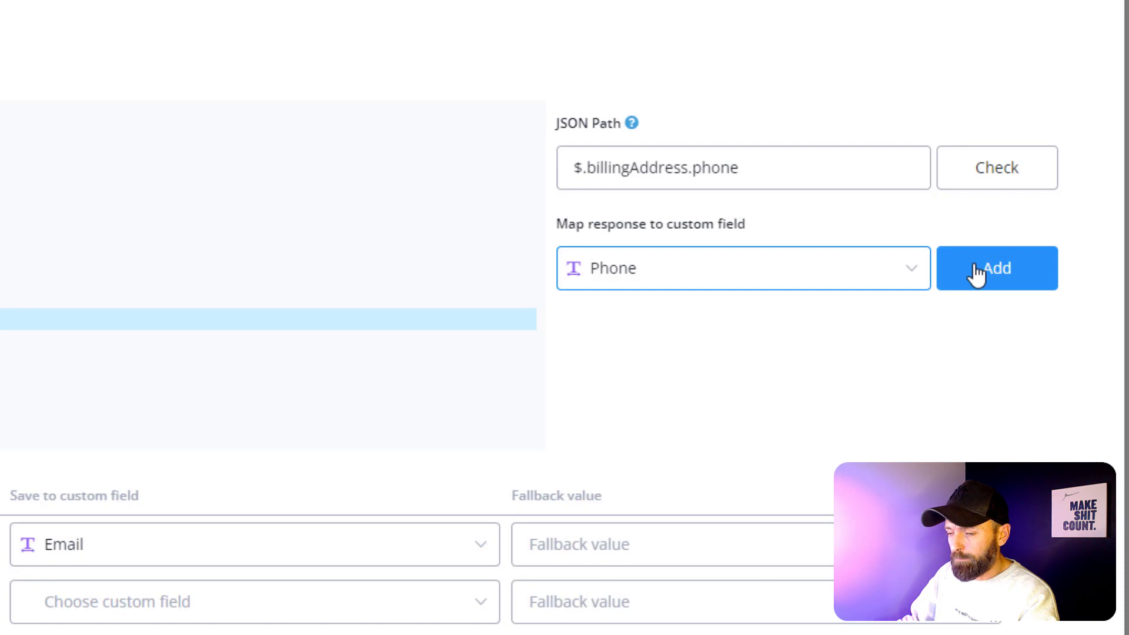
left_click(977, 273)
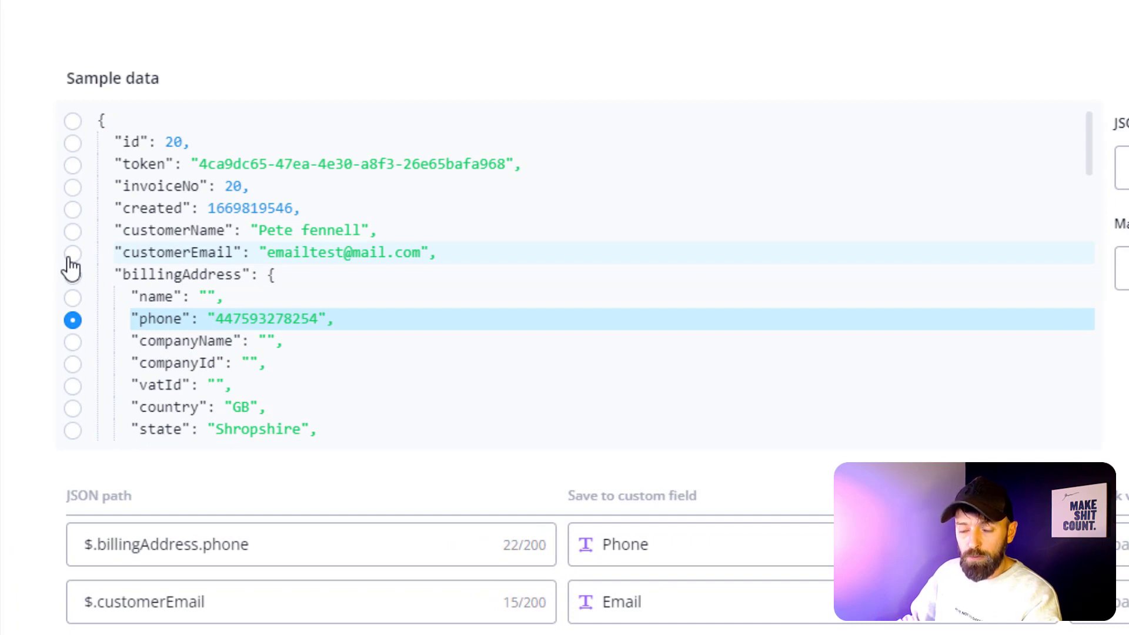
Select customerName in the sample data and add a mapping from $.customerName to the User Name system field
left_click(71, 259)
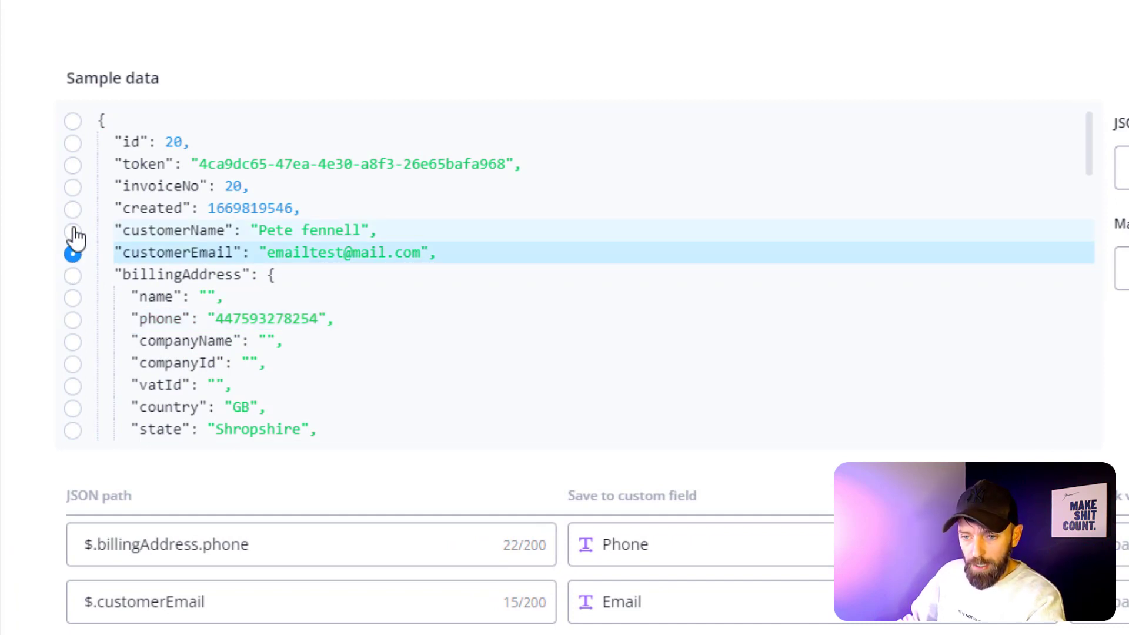
left_click(73, 232)
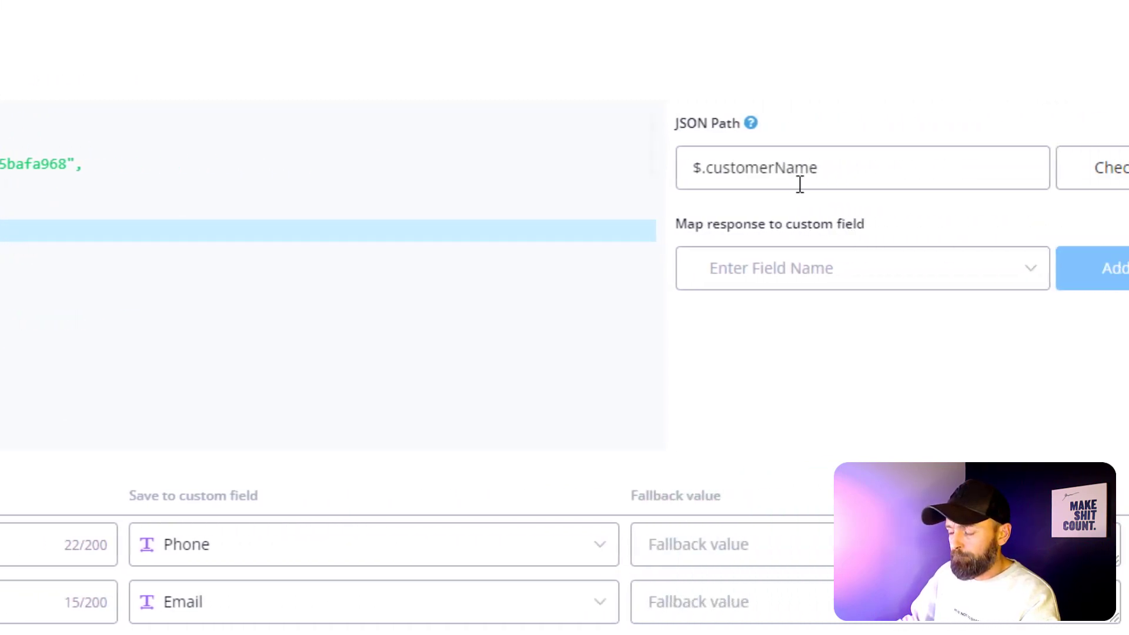
left_click(766, 276)
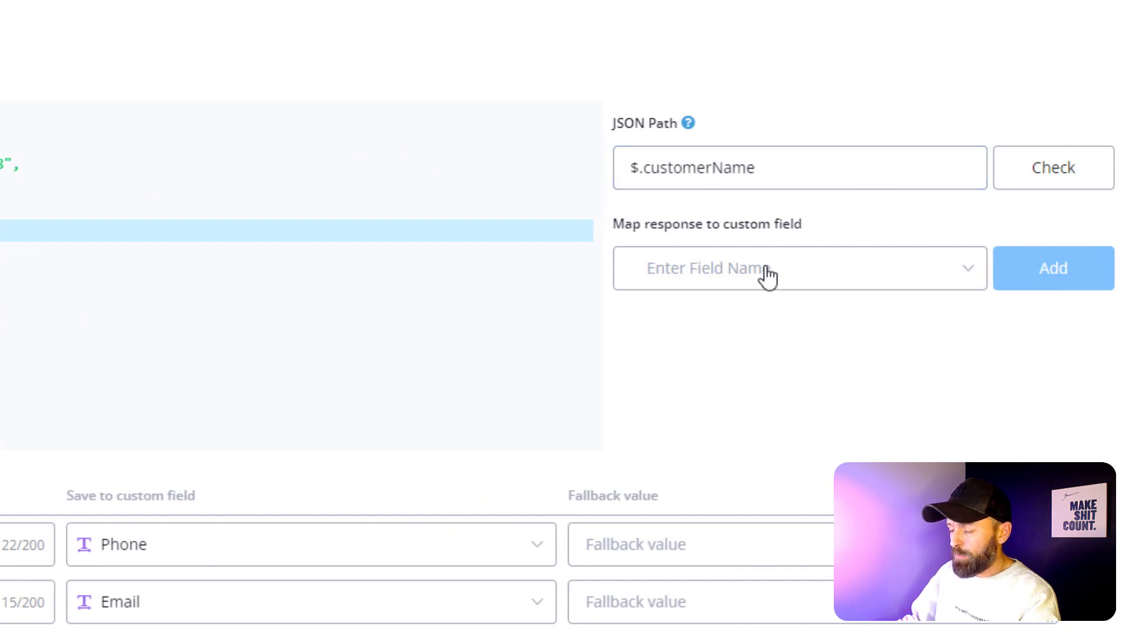
left_click(766, 275)
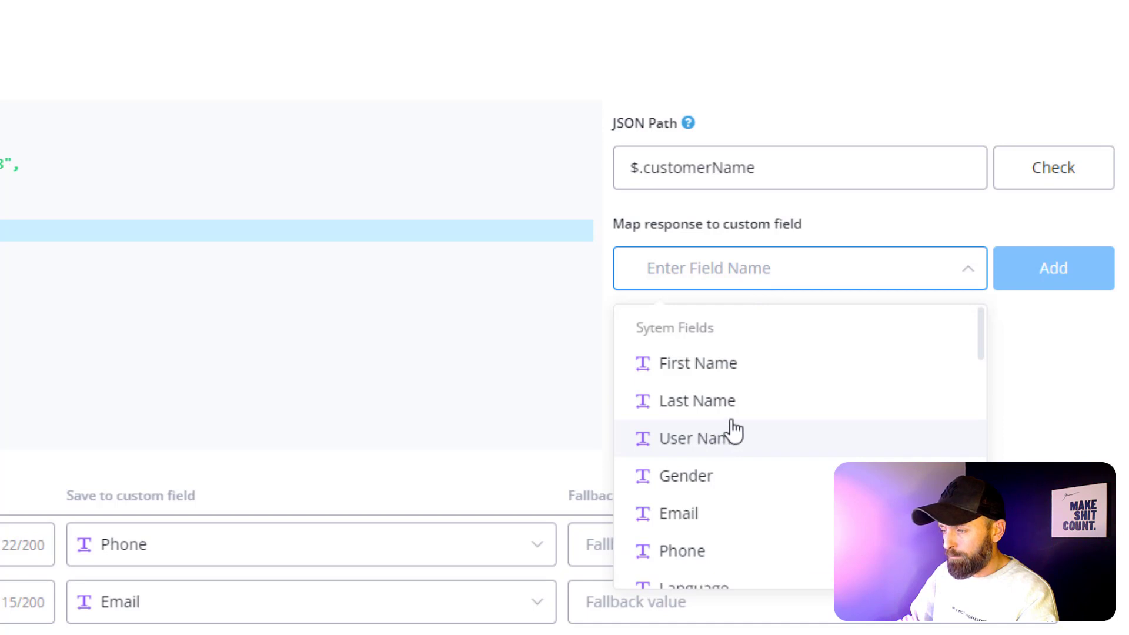
key("Return")
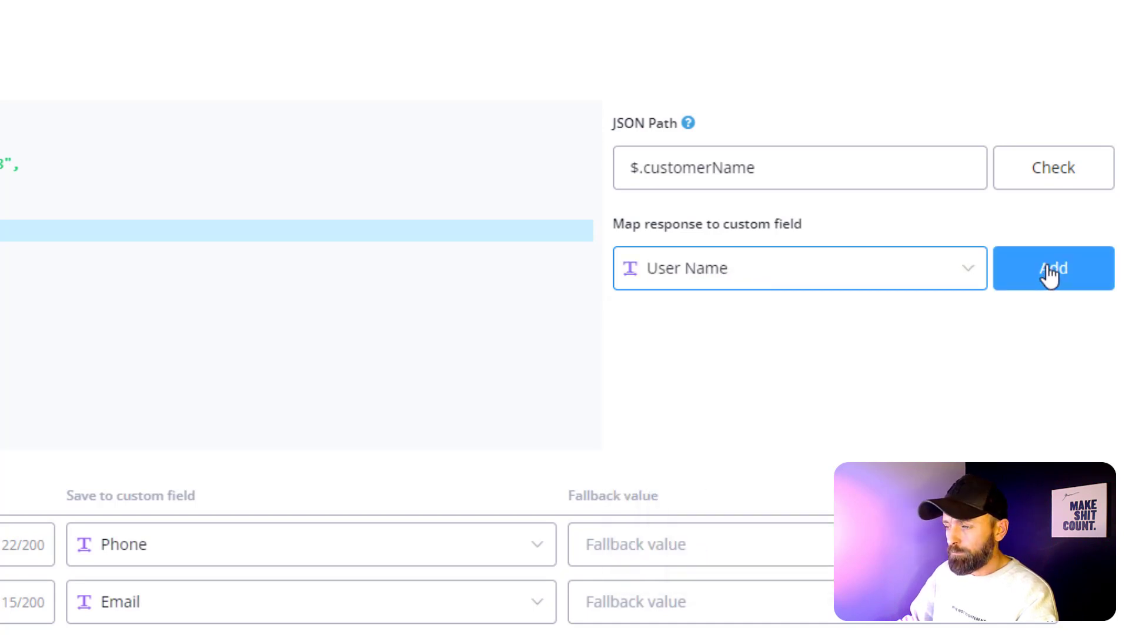
left_click(1050, 274)
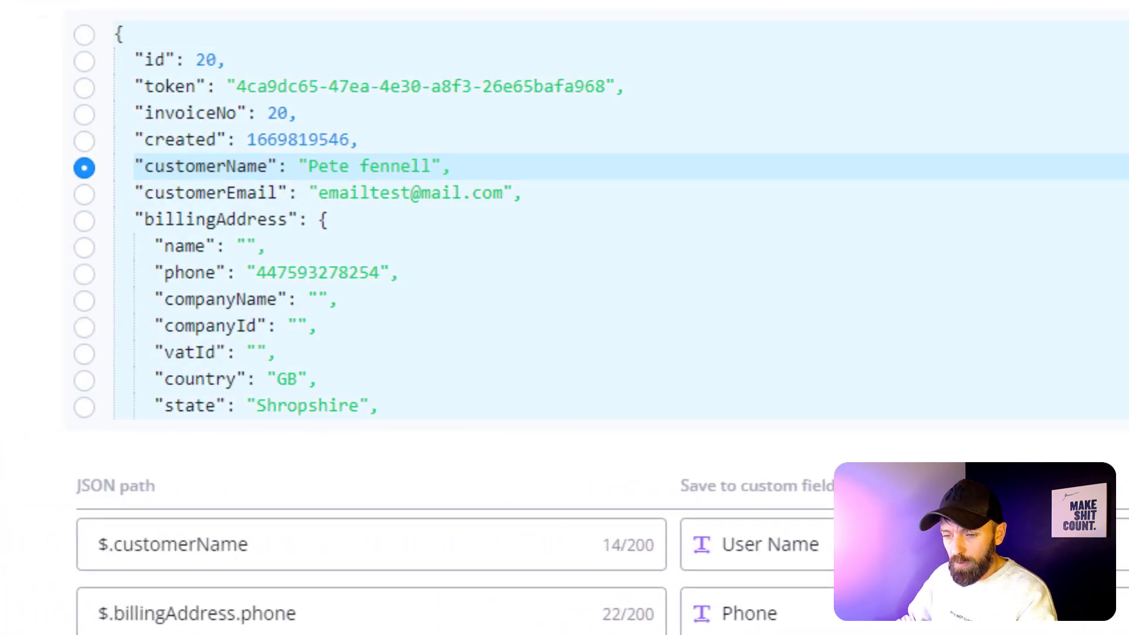
Select the order status entry in the sample data and add a mapping from $.status to the shippingStatus custom field
scroll(529, 223, "down", 5)
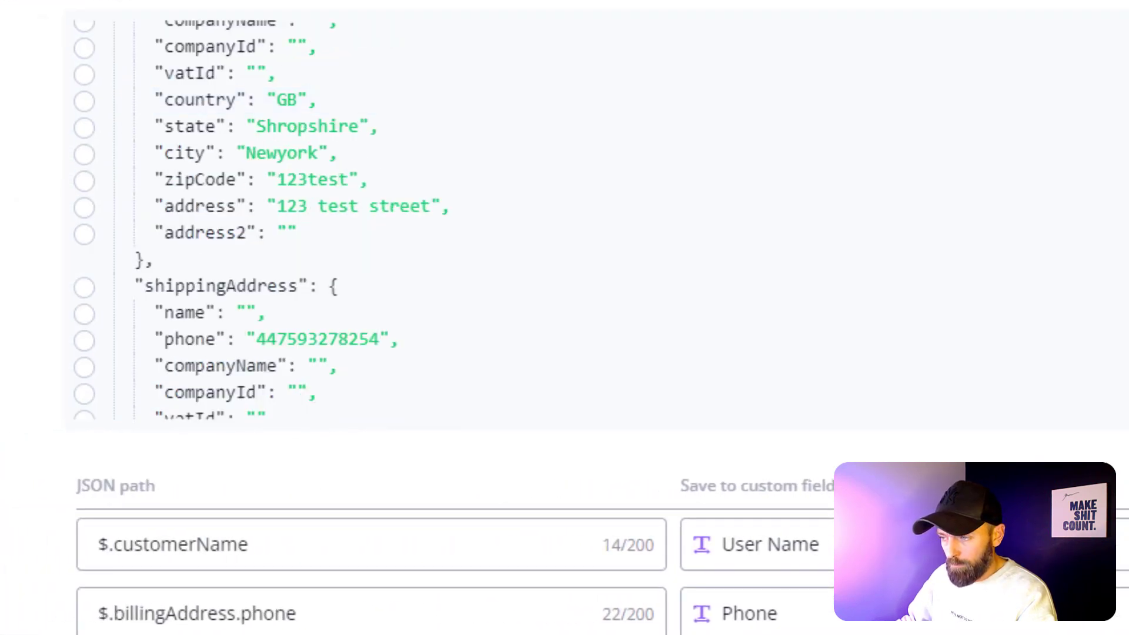
scroll(258, 217, "down", 4)
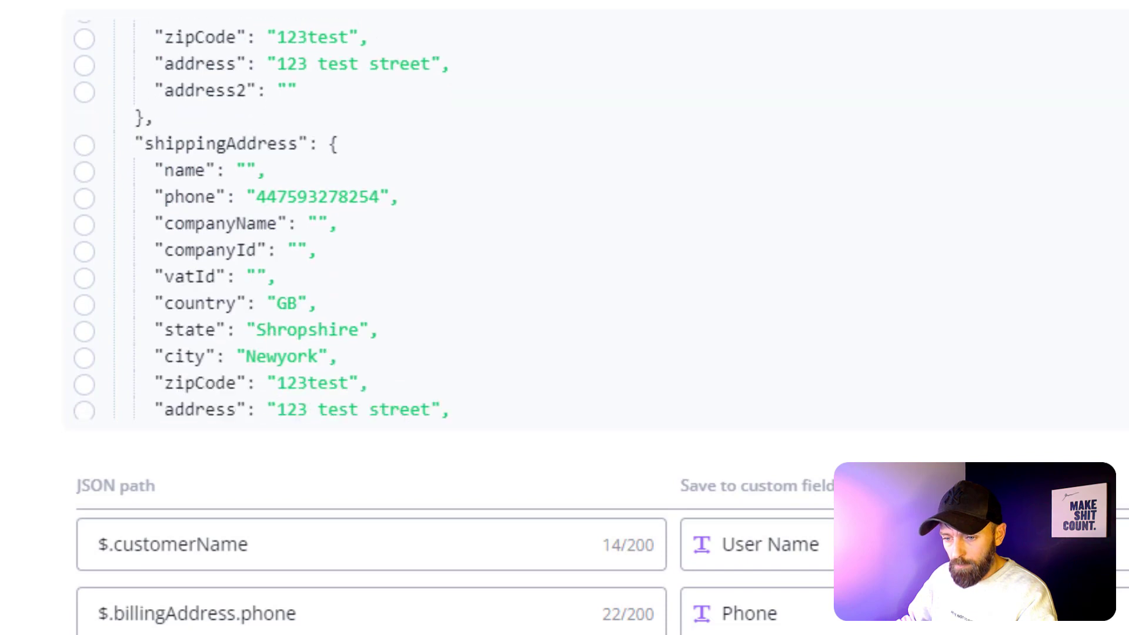
scroll(259, 217, "down", 3)
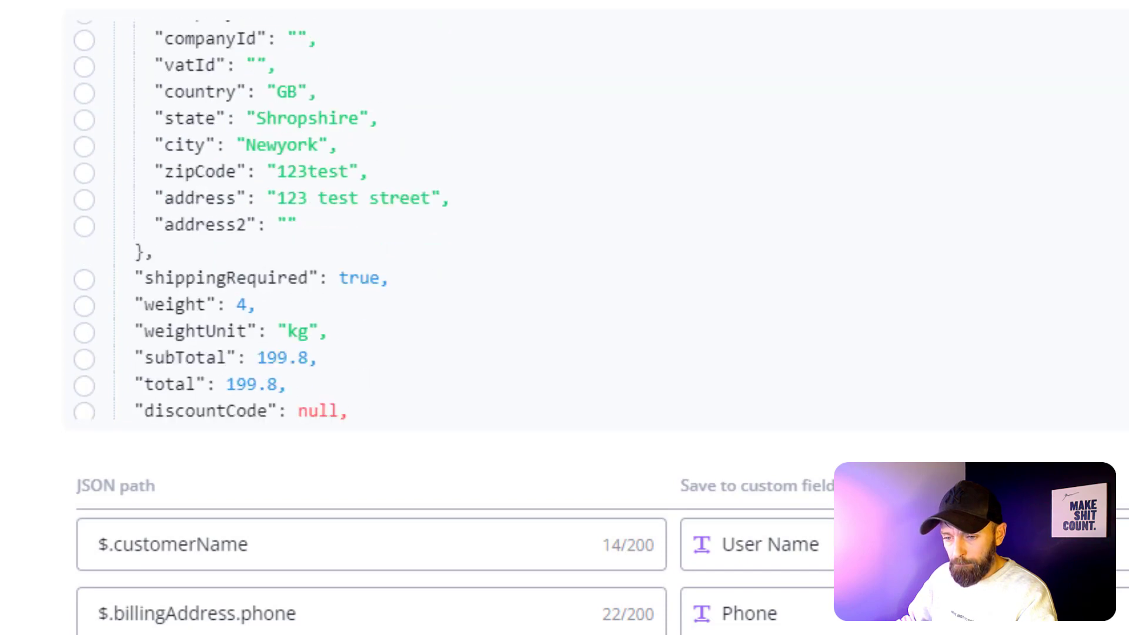
scroll(259, 218, "down", 4)
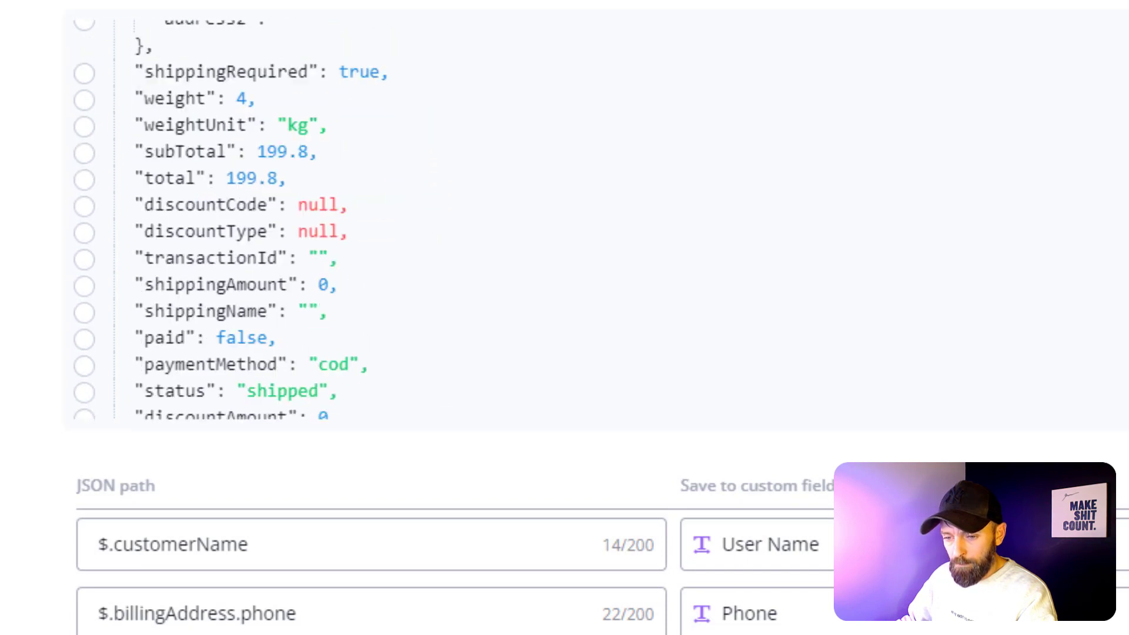
scroll(259, 218, "down", 2)
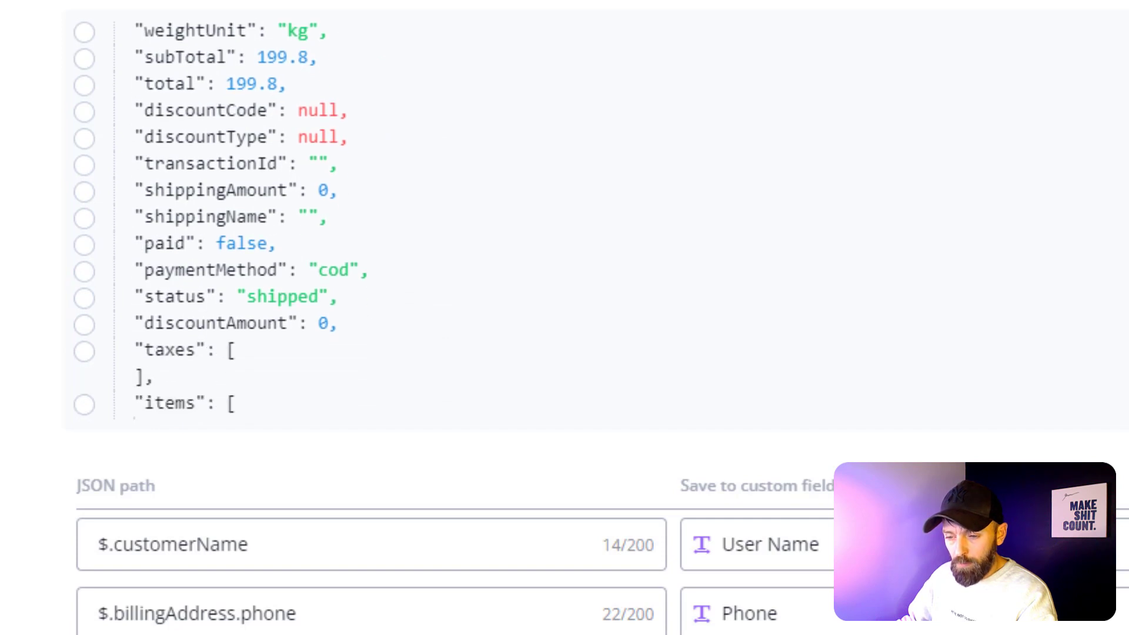
left_click(83, 300)
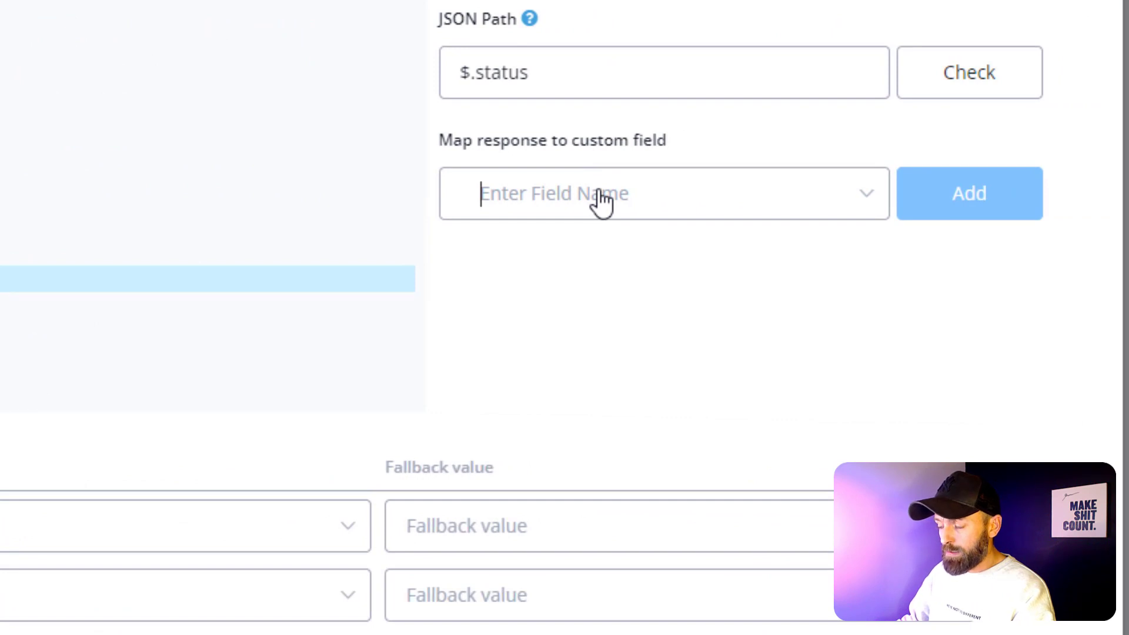
left_click(601, 199)
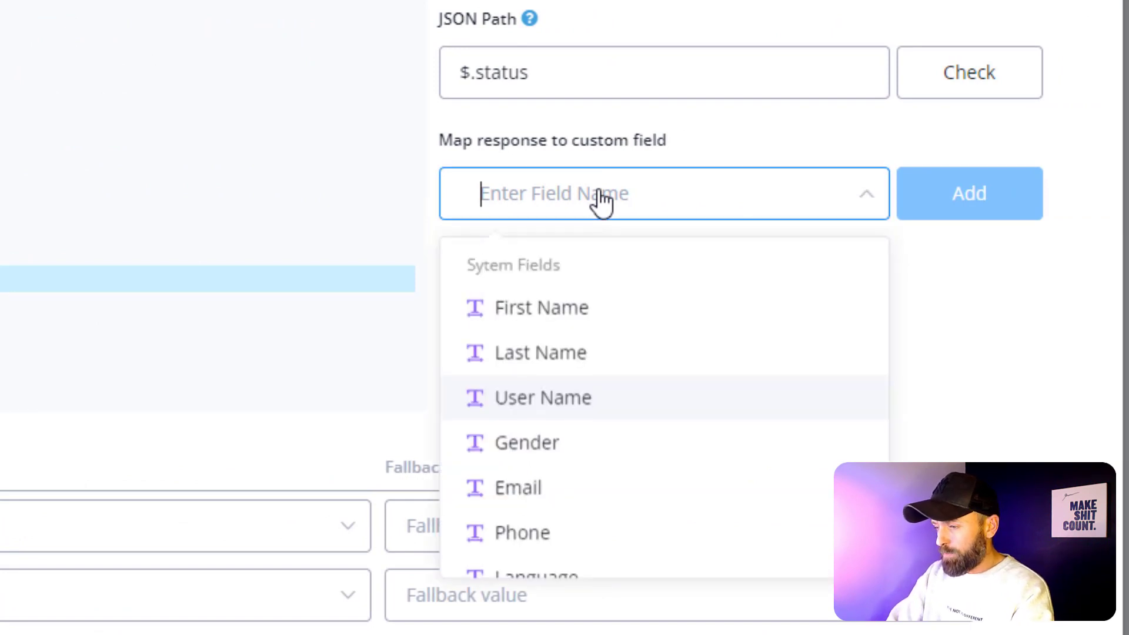
type("stat")
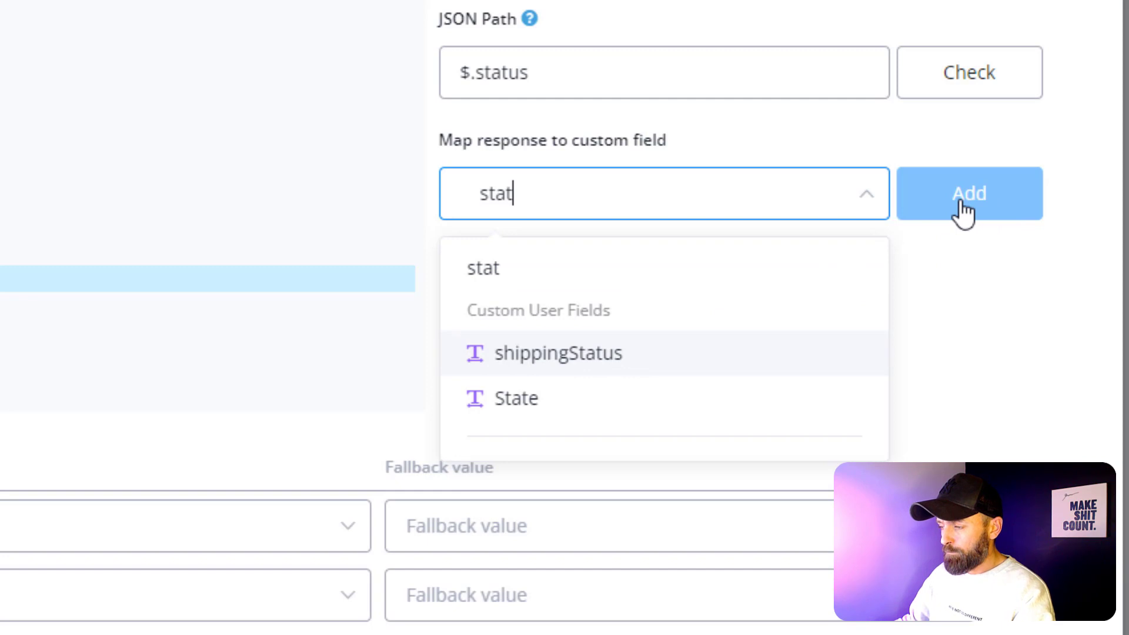
key("Return")
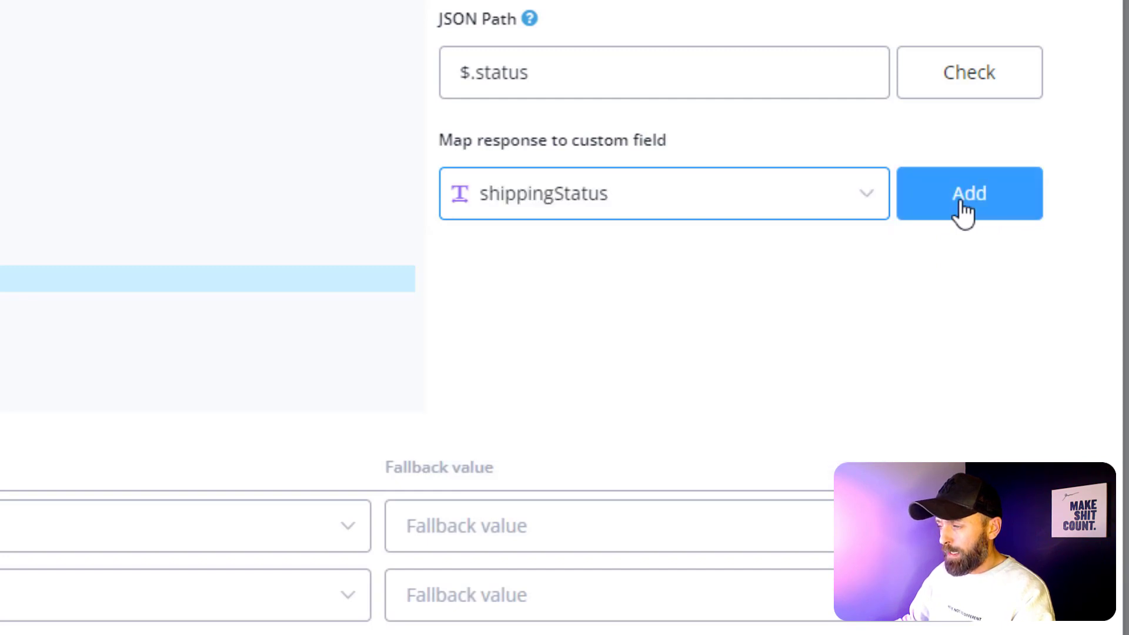
left_click(964, 209)
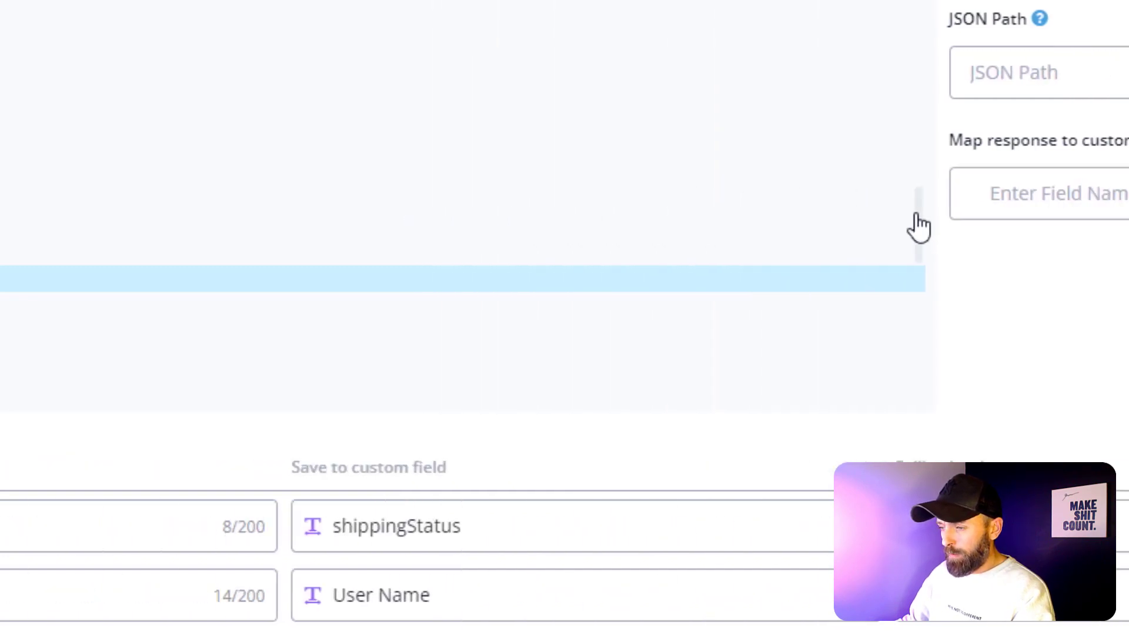
Select the fulfillment courier entry in the sample data and add a mapping from $.fulfillment.courier to the courier custom field
scroll(588, 200, "down", 4)
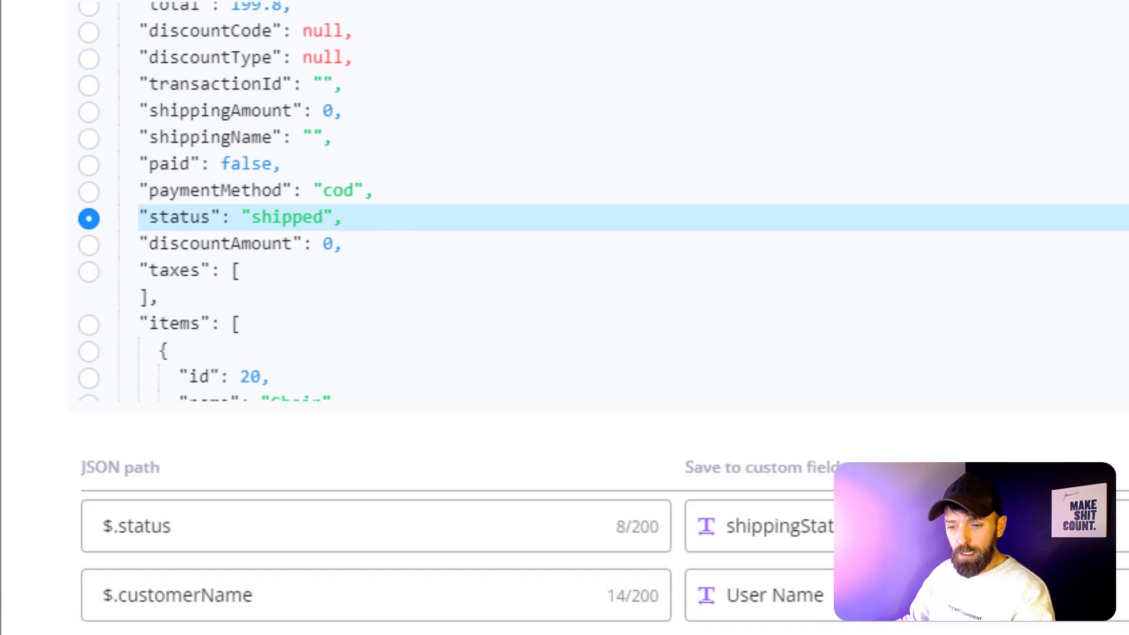
scroll(255, 201, "down", 4)
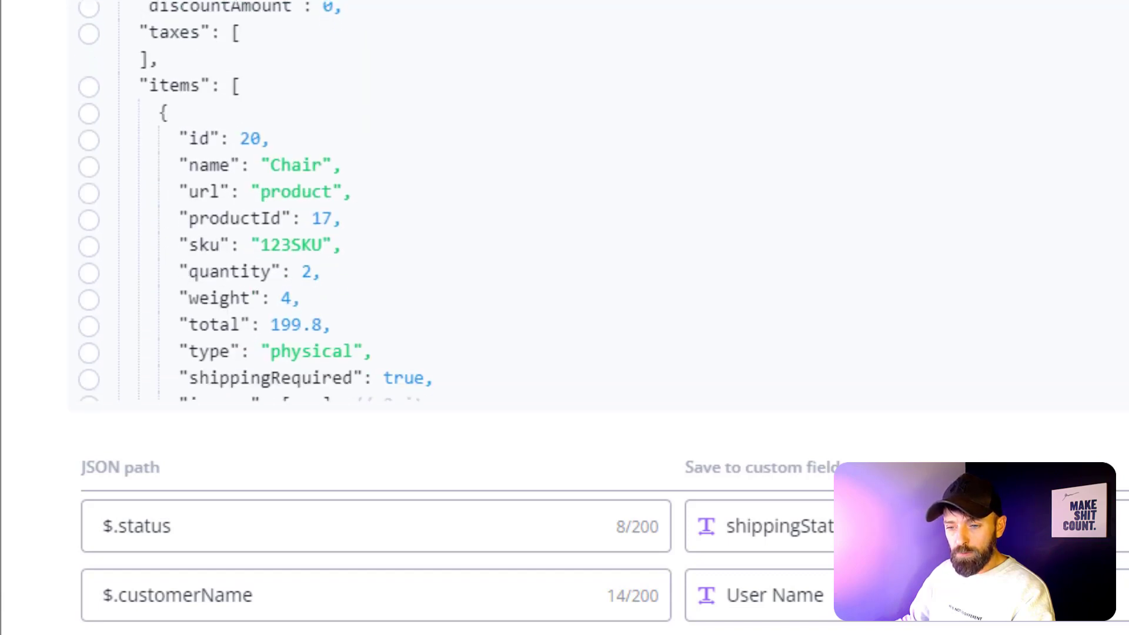
scroll(255, 202, "down", 4)
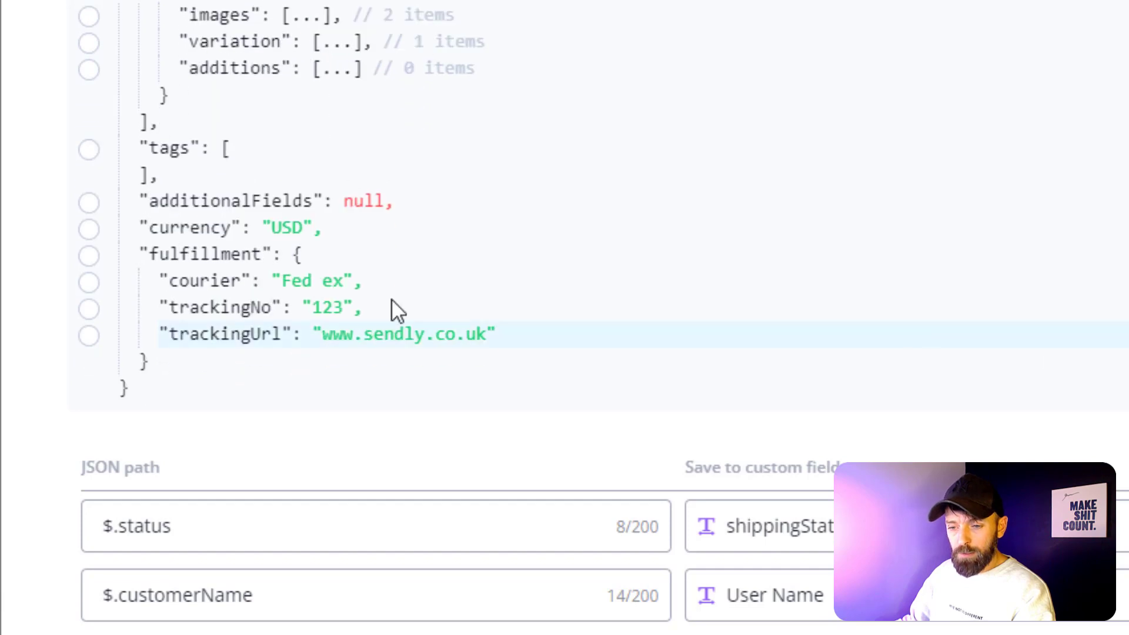
left_click(89, 284)
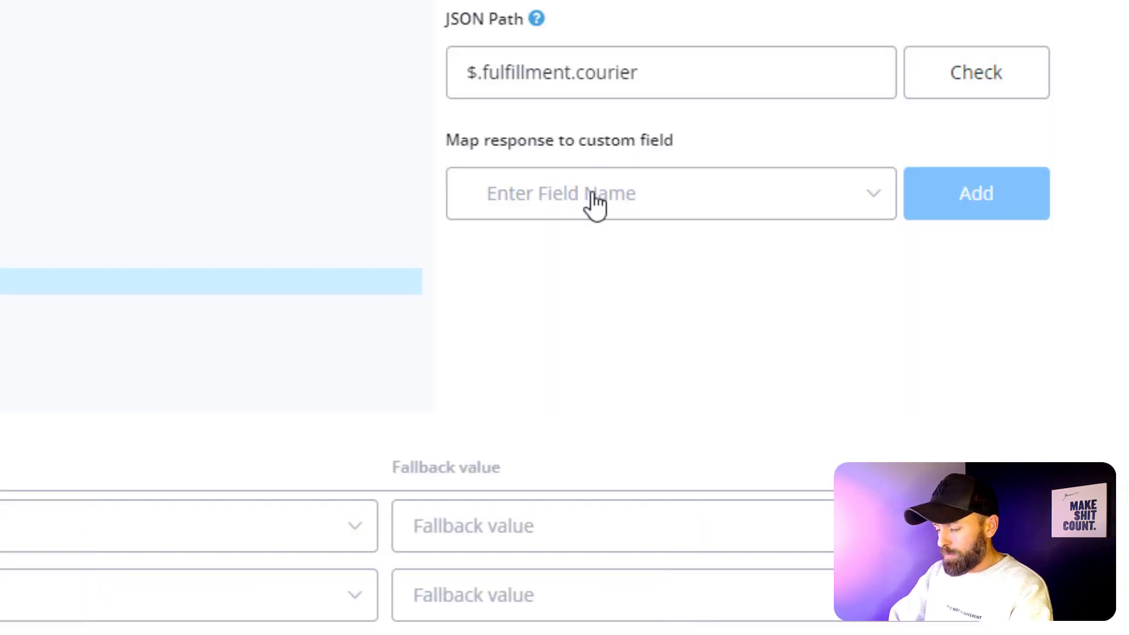
left_click(594, 199)
type("co")
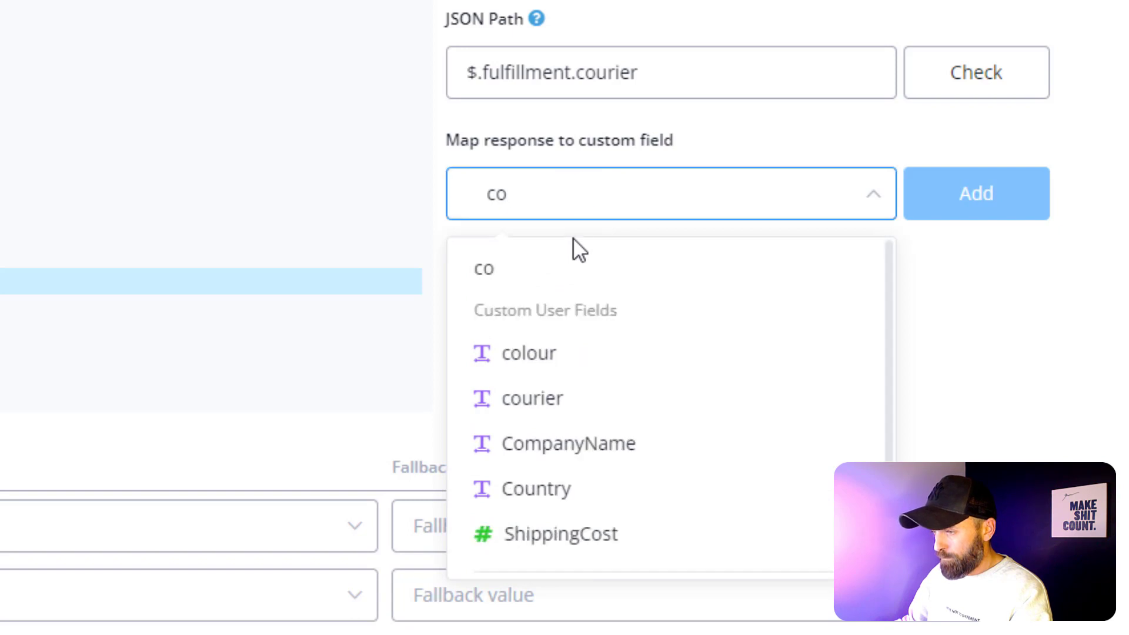
left_click(517, 407)
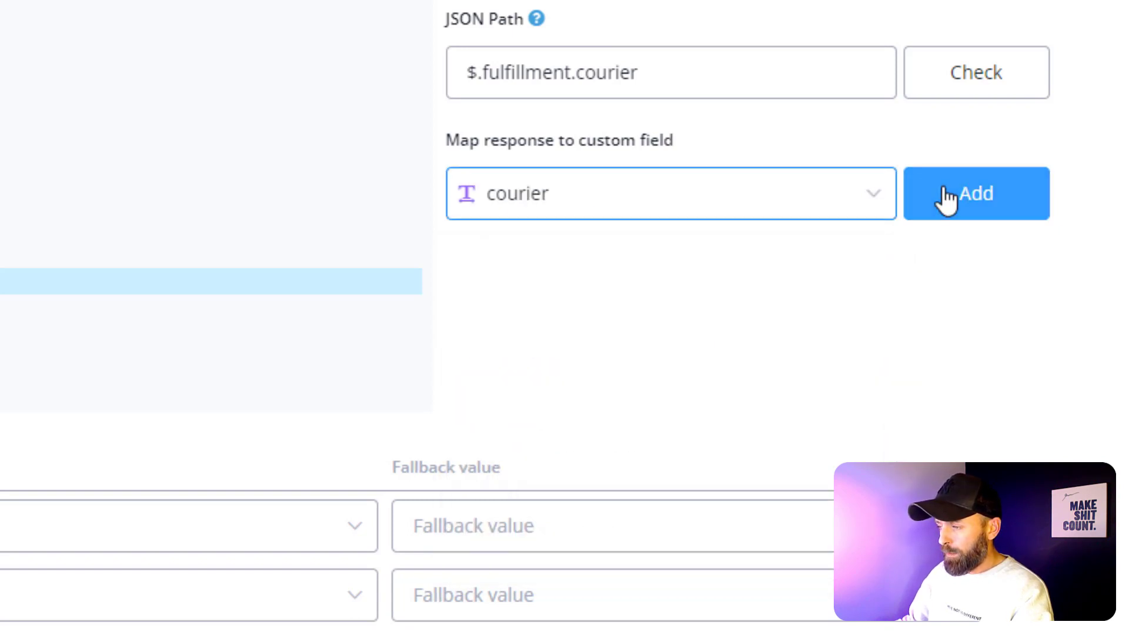
left_click(947, 197)
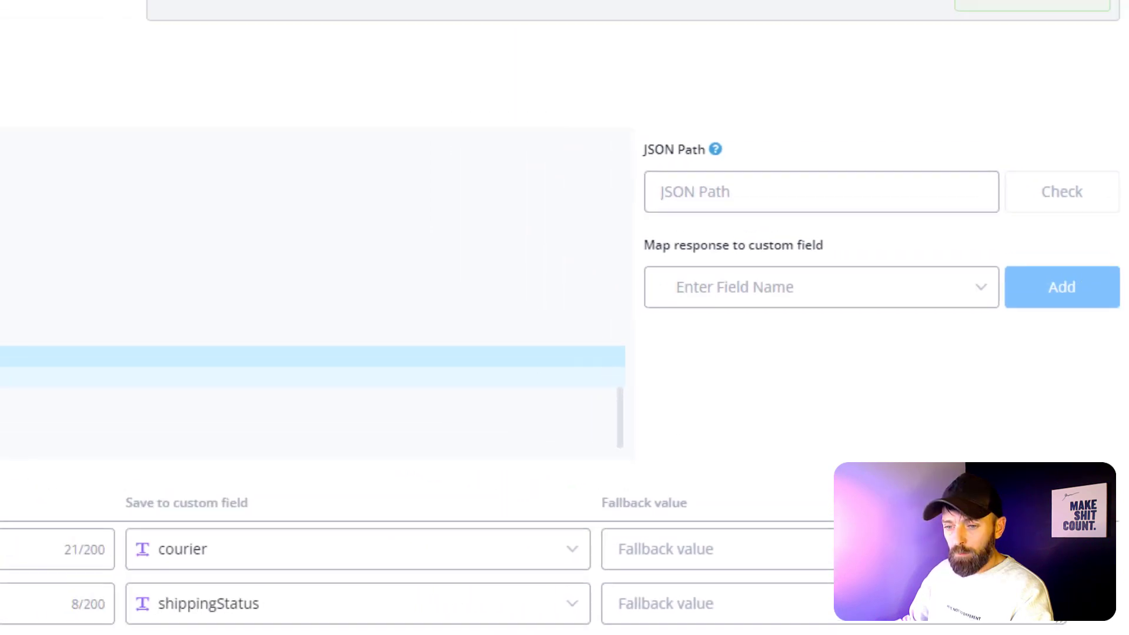
Select the trackingNo entry and add a mapping from $.fulfillment.trackingNo to the trackingNO custom field
left_click(14, 436)
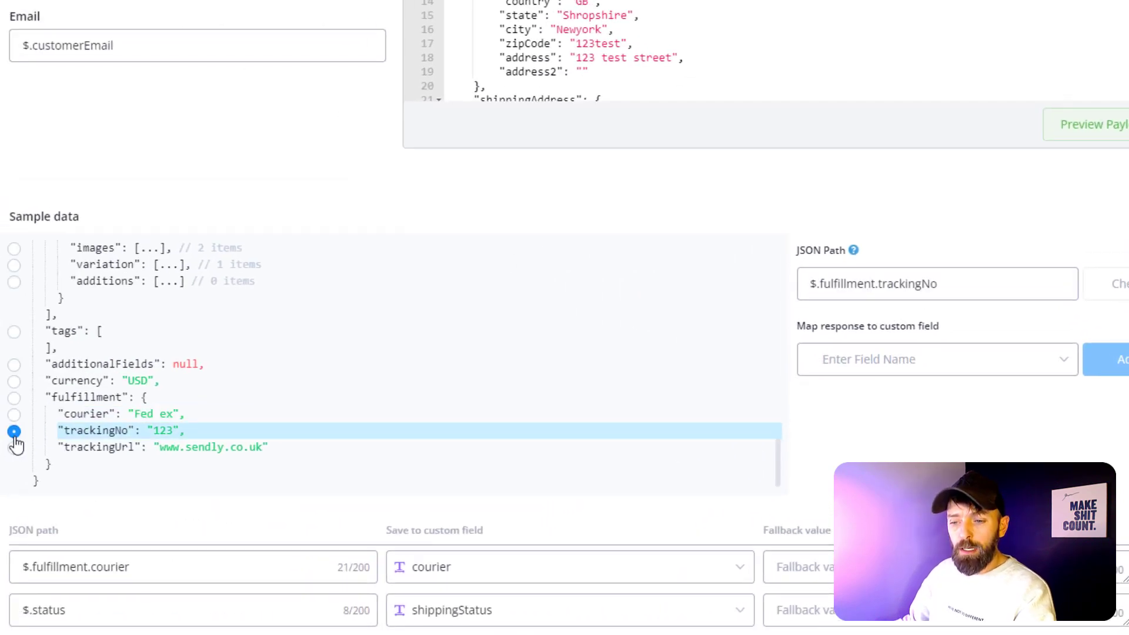
left_click(928, 361)
type("trank")
key("BackSpace")
key("BackSpace")
type("ck")
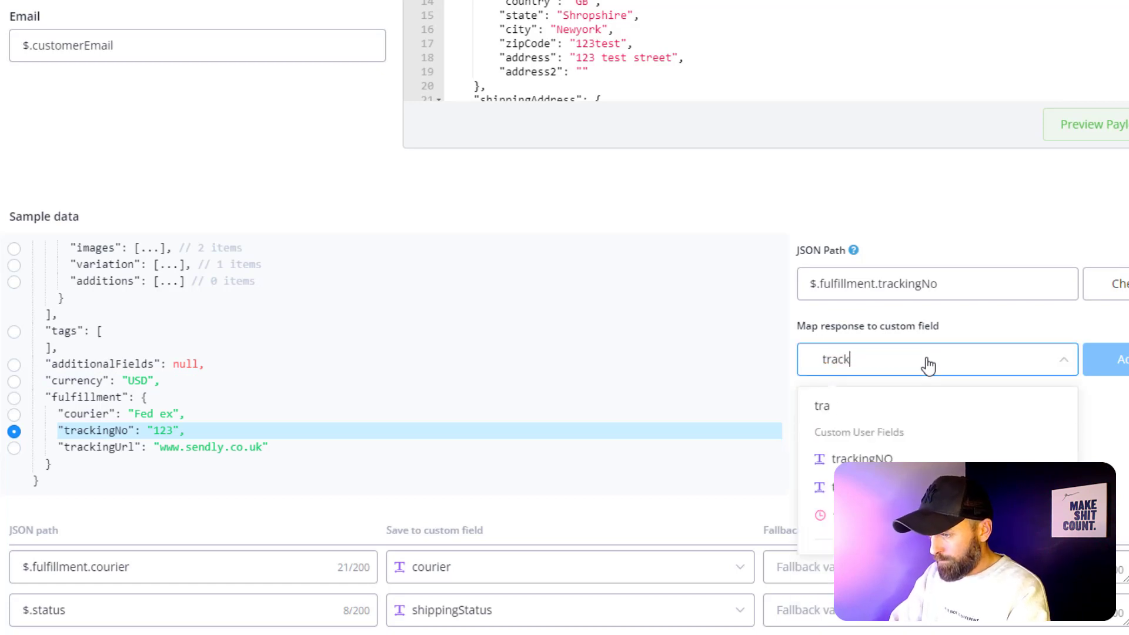
left_click(923, 458)
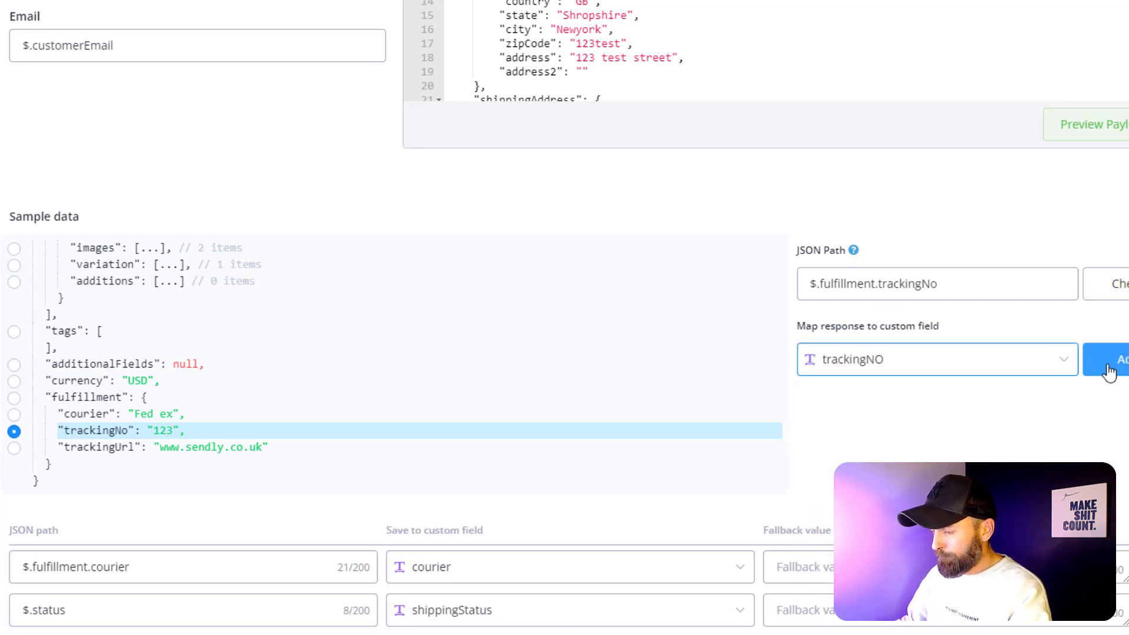
left_click(1111, 373)
Select the trackingUrl entry and add a mapping from $.fulfillment.trackingUrl to the trackingURL custom field
left_click(14, 450)
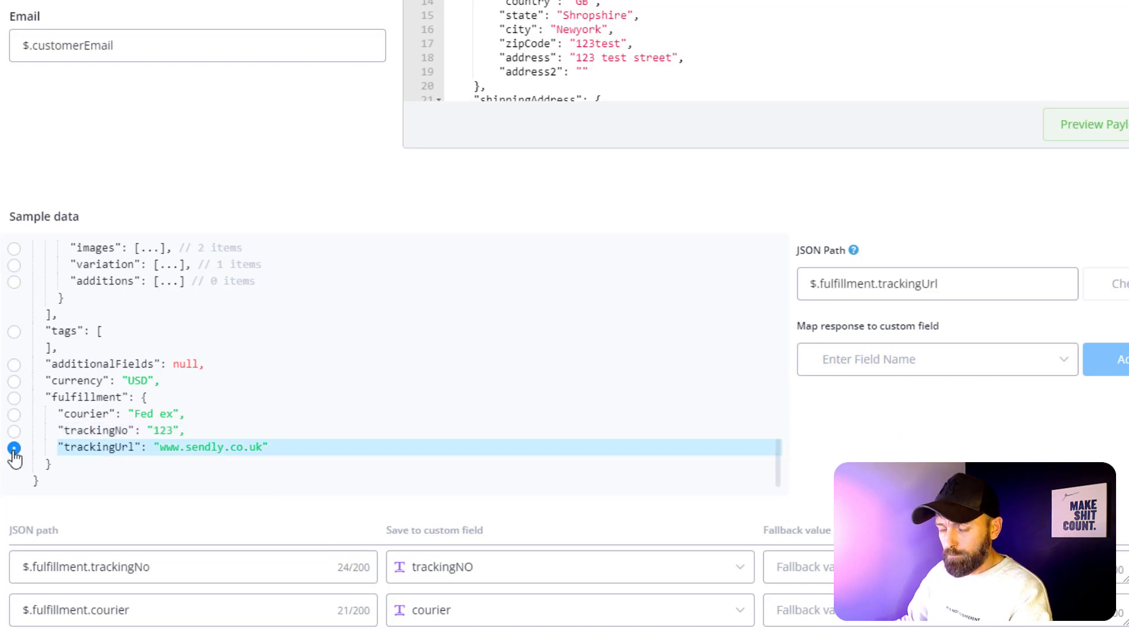
left_click(853, 371)
type("track")
left_click(988, 487)
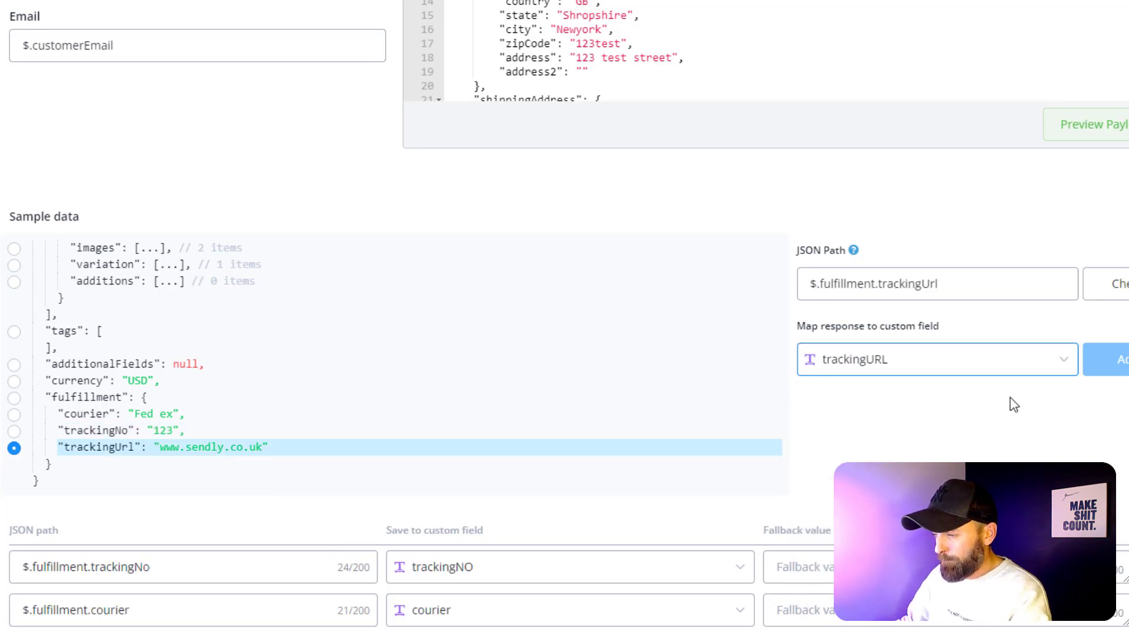
left_click(1124, 371)
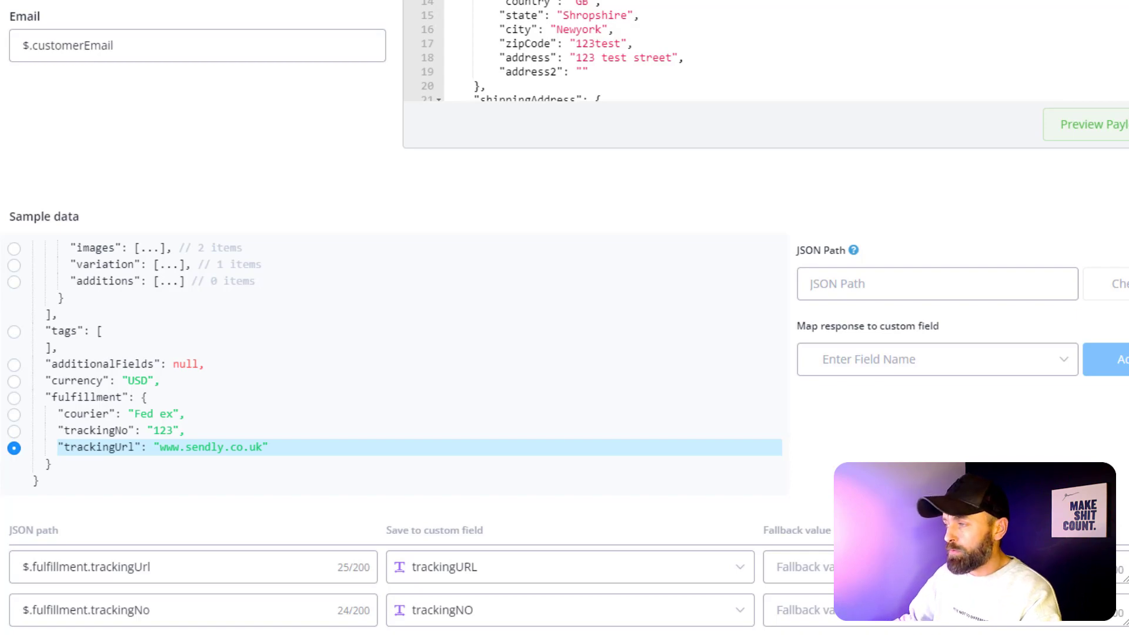
Assign the shipping status sub flow to the Order status inbound webhook and activate the webhook
scroll(565, 318, "down", 5)
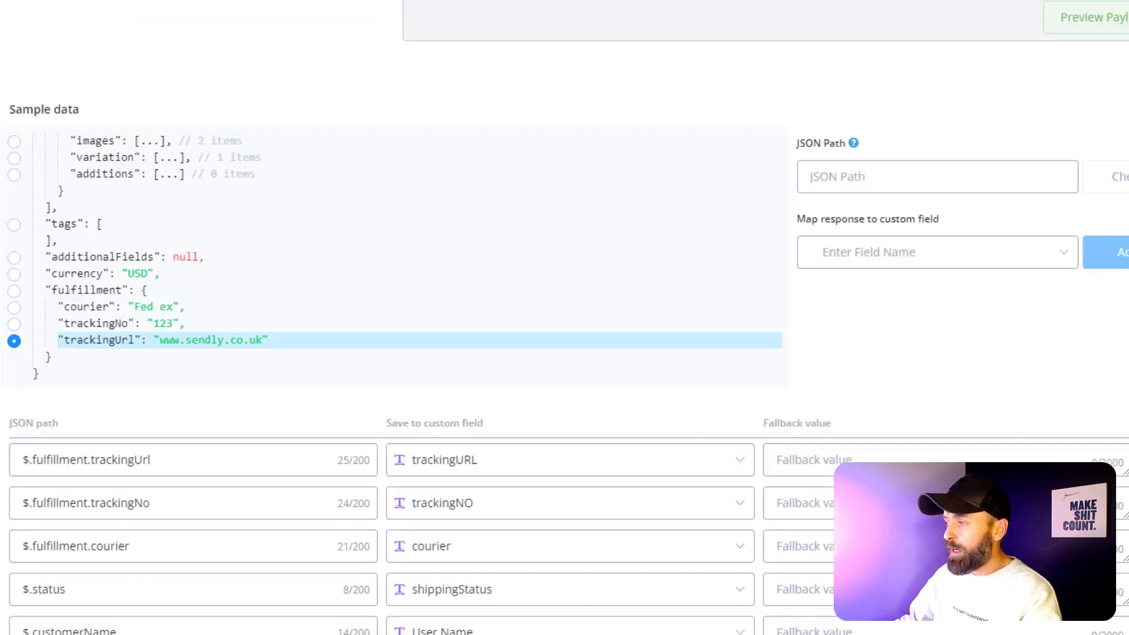
scroll(564, 318, "down", 1)
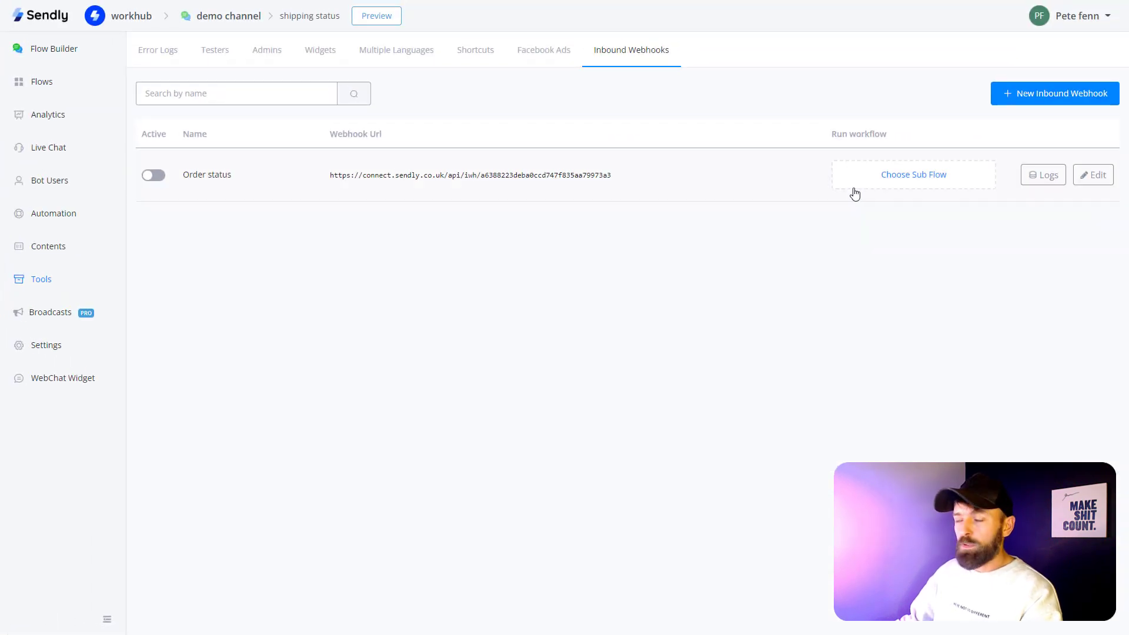
left_click(926, 186)
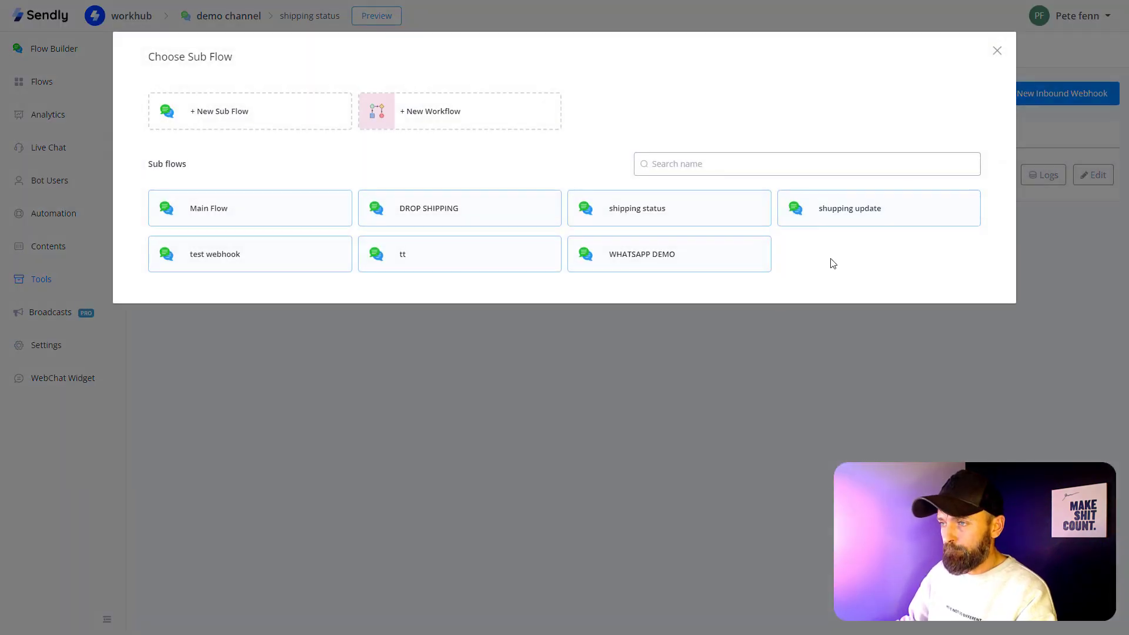
left_click(647, 221)
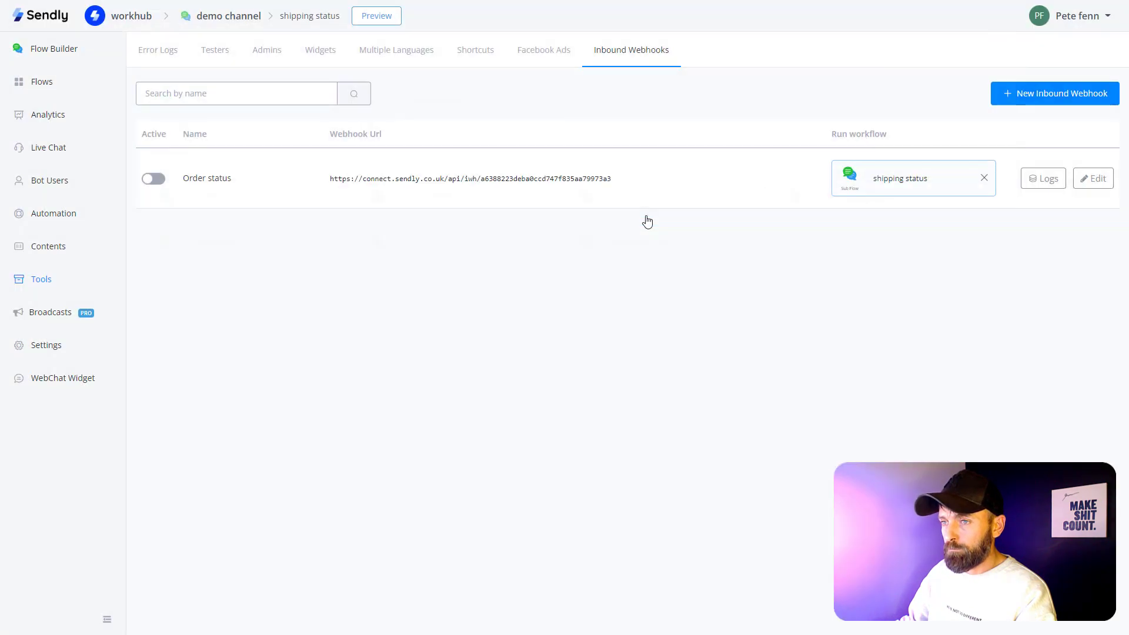
left_click(148, 184)
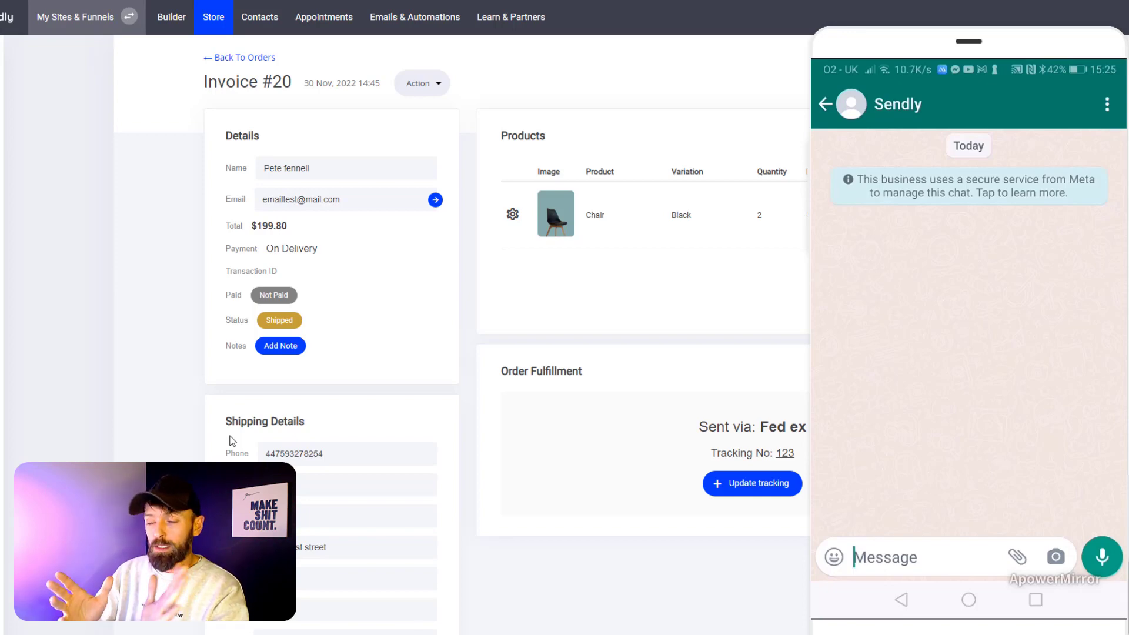
Mark the chair order as completed in the store and save the order changes
left_click(279, 321)
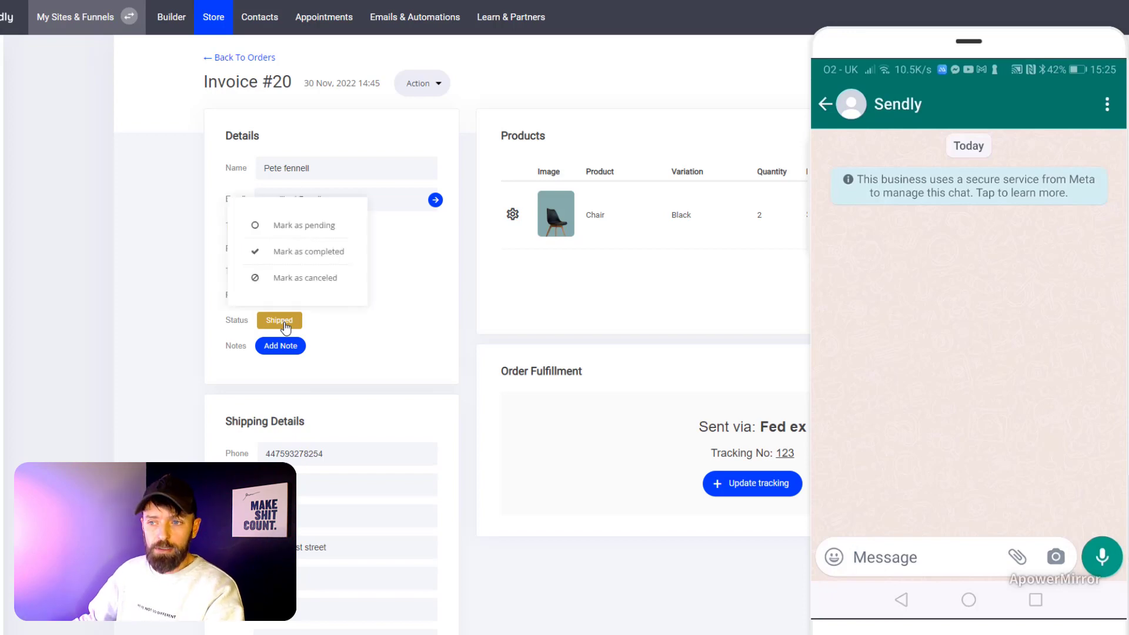
left_click(297, 253)
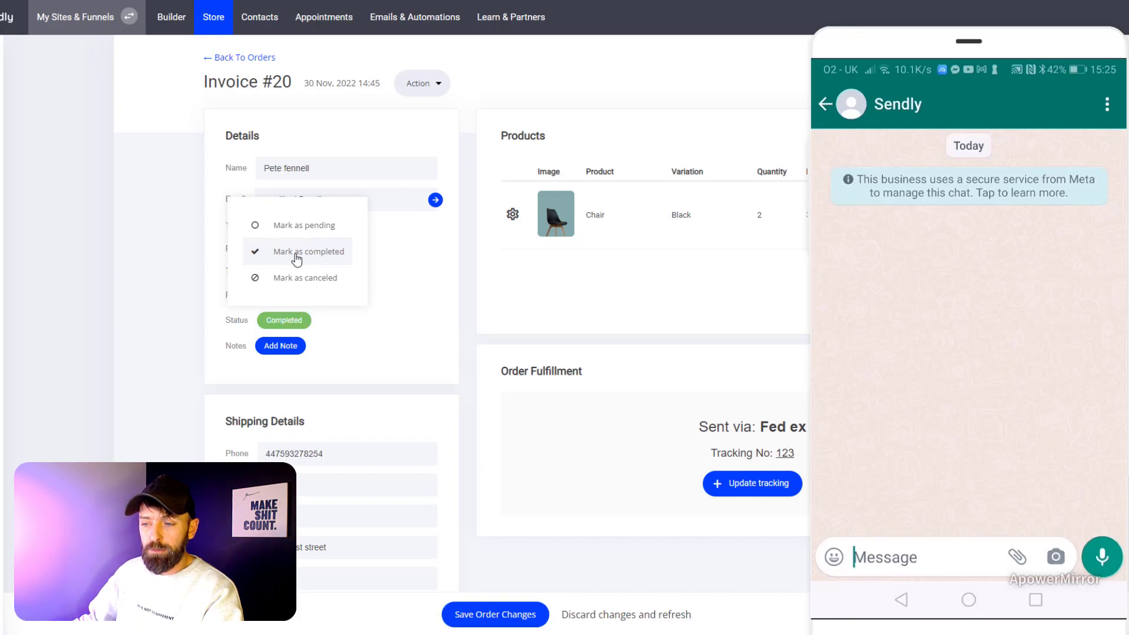
left_click(473, 615)
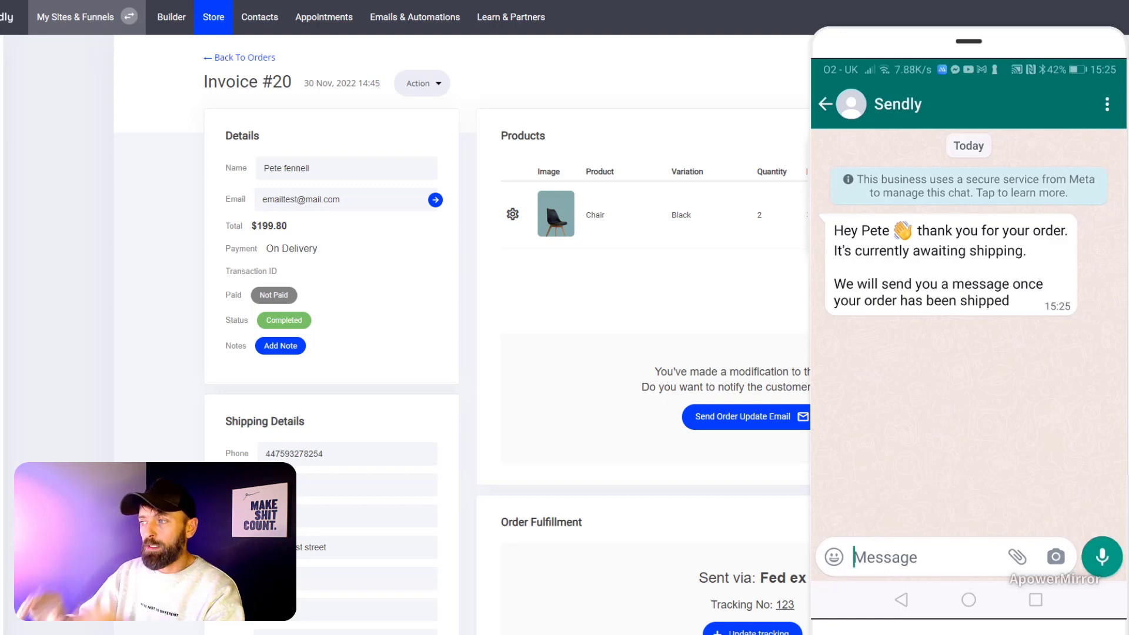
Mark the chair order as shipped and save the order changes
left_click(279, 328)
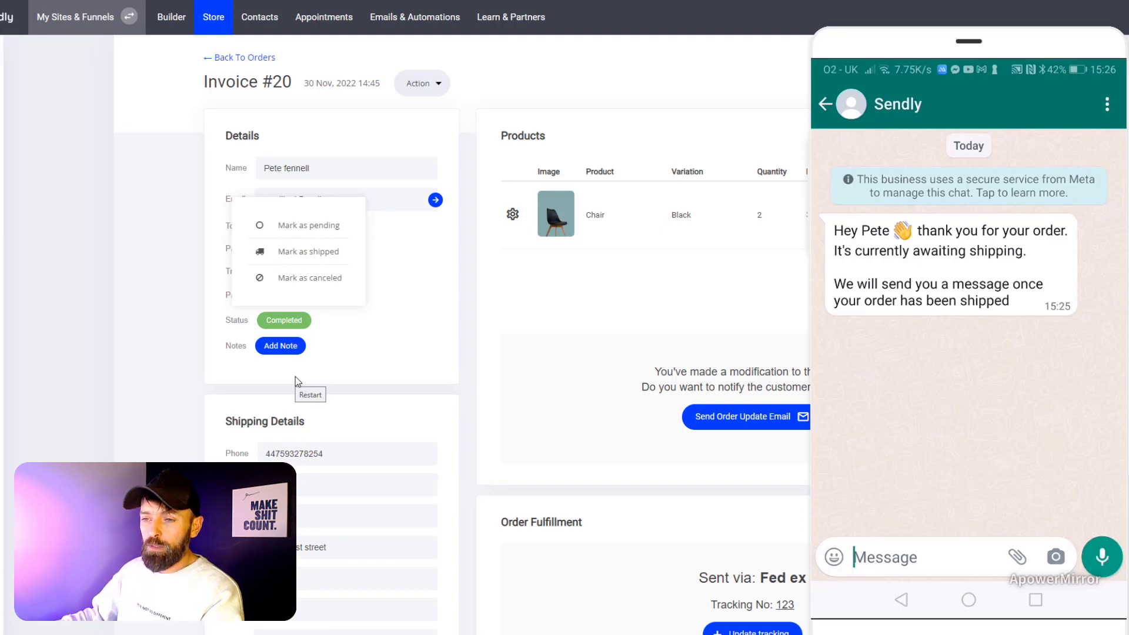
left_click(294, 257)
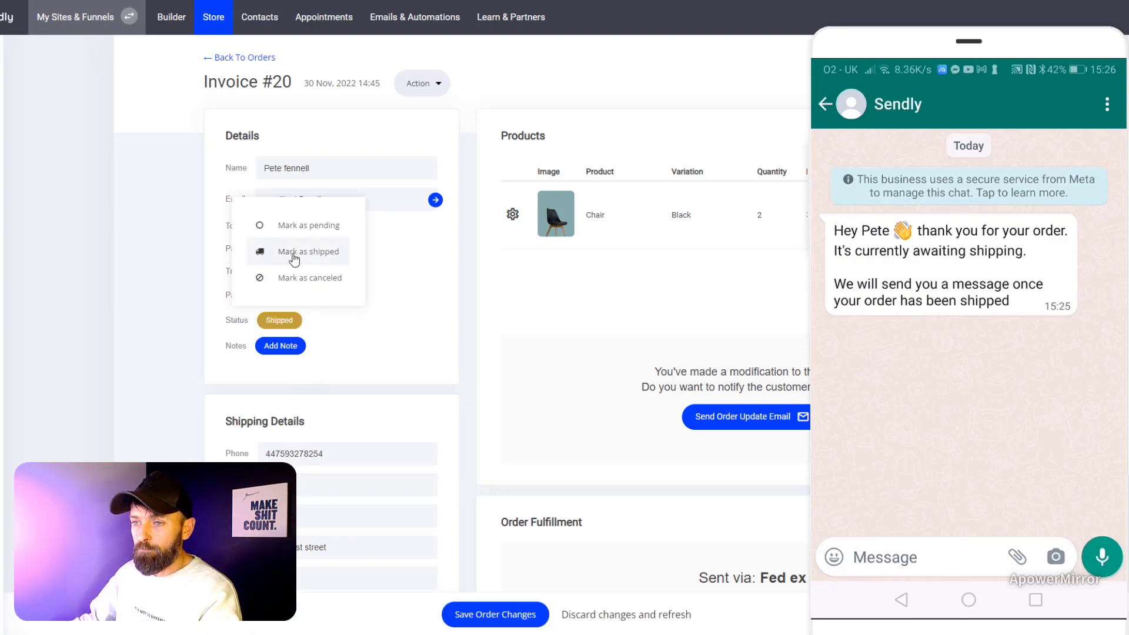
left_click(490, 615)
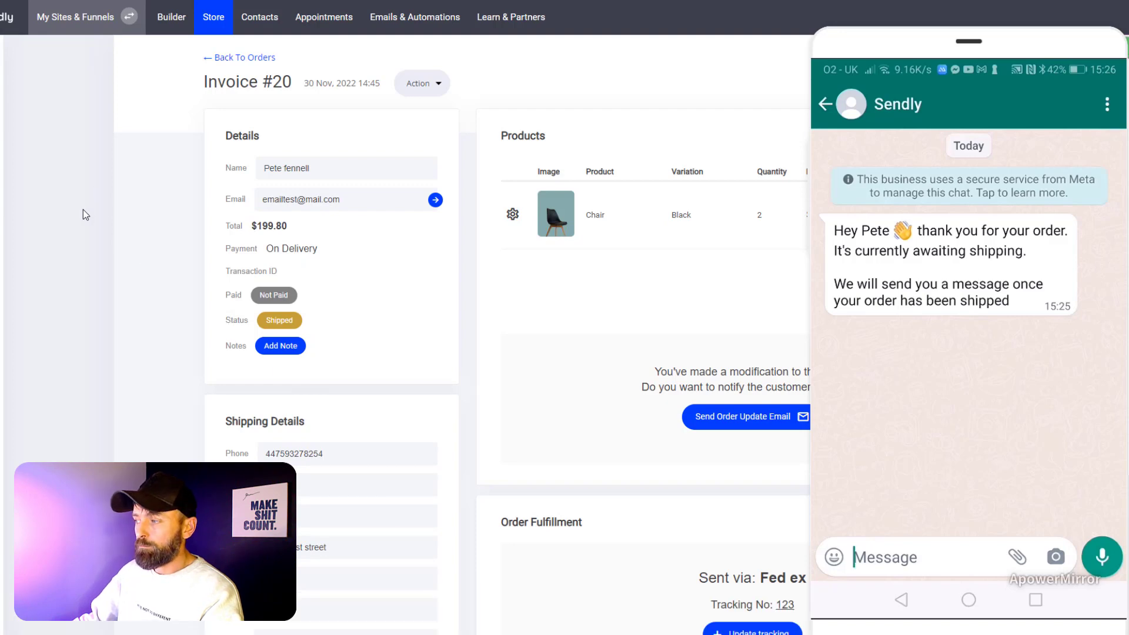